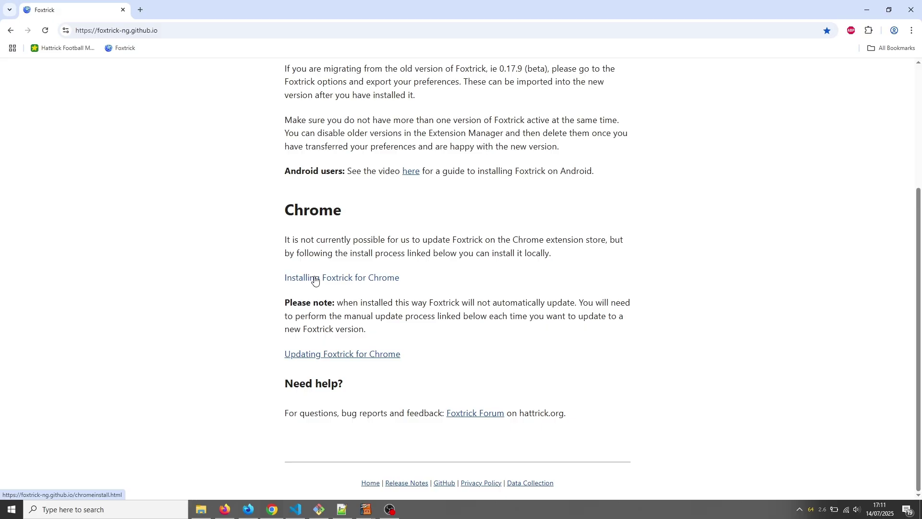
# Step: Open the instructions for installing Foxtrick in Chrome
pyautogui.click(314, 279)
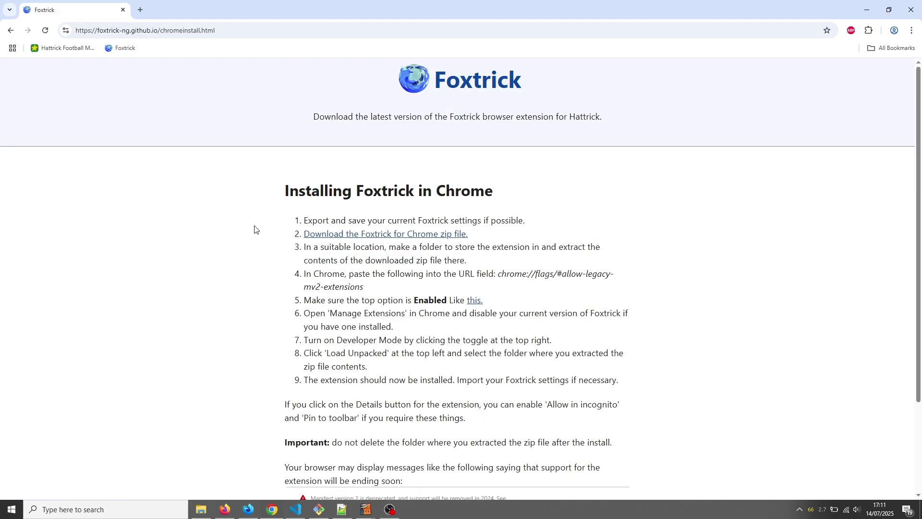
pyautogui.scroll(-1, 255, 229)
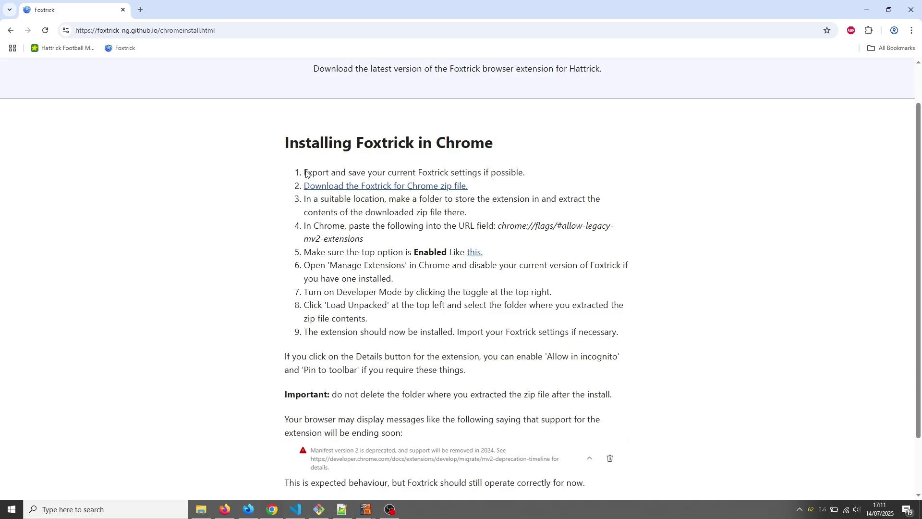
# Step: Check the browser's extensions management page for an existing Foxtrick version, and close it again
pyautogui.click(869, 31)
pyautogui.click(798, 127)
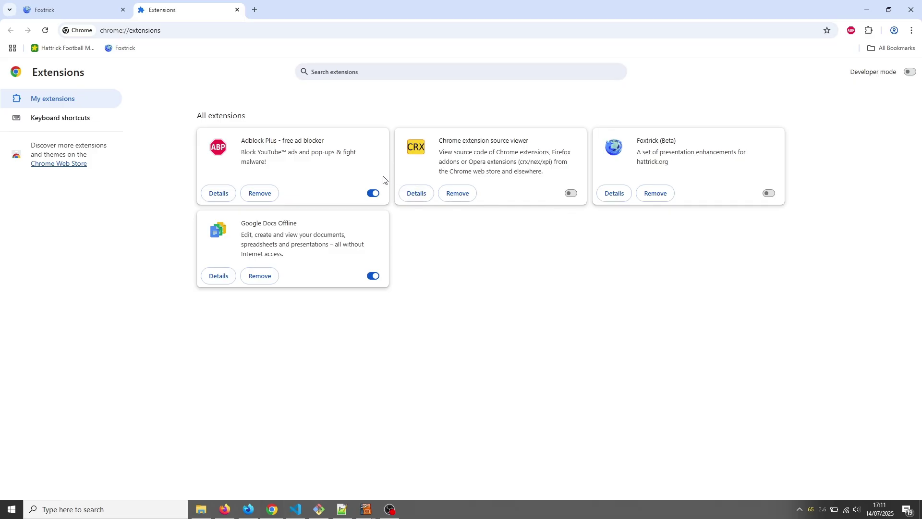
pyautogui.click(237, 9)
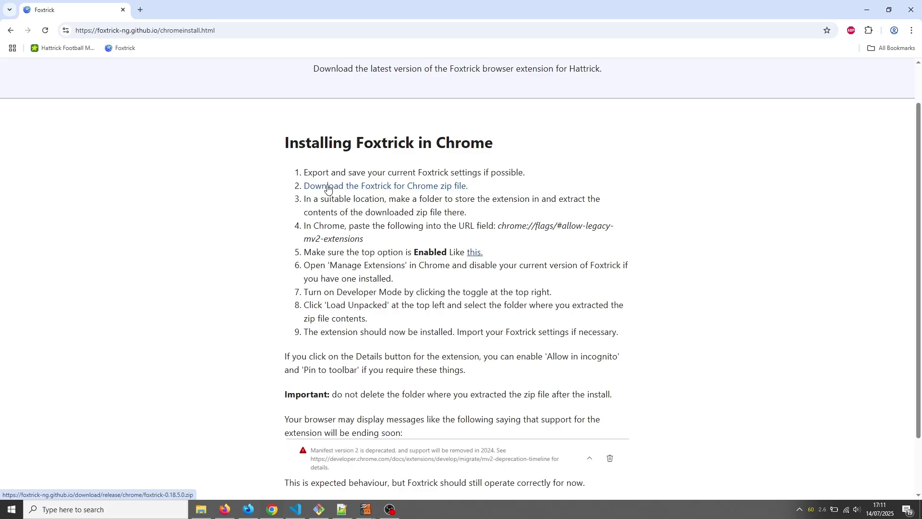
# Step: Download the Foxtrick for Chrome zip file and locate it in the Downloads folder in File Explorer
pyautogui.click(367, 189)
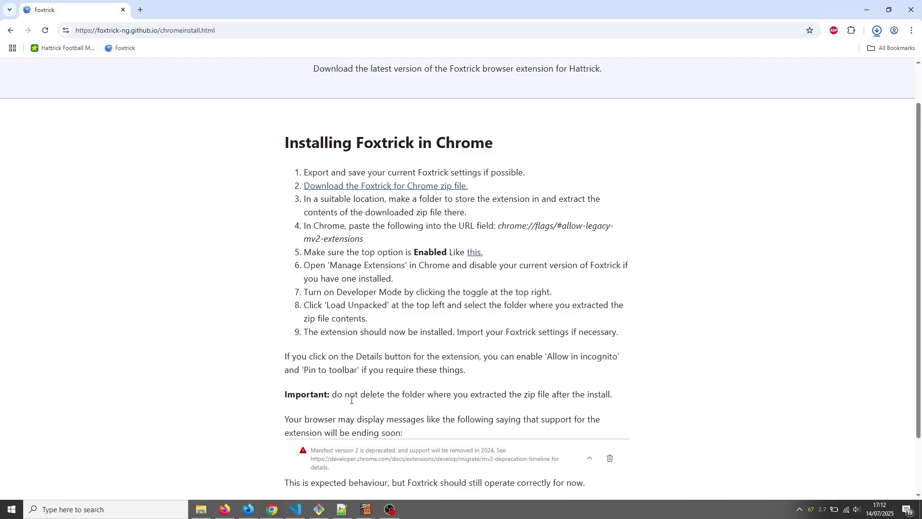
pyautogui.click(200, 510)
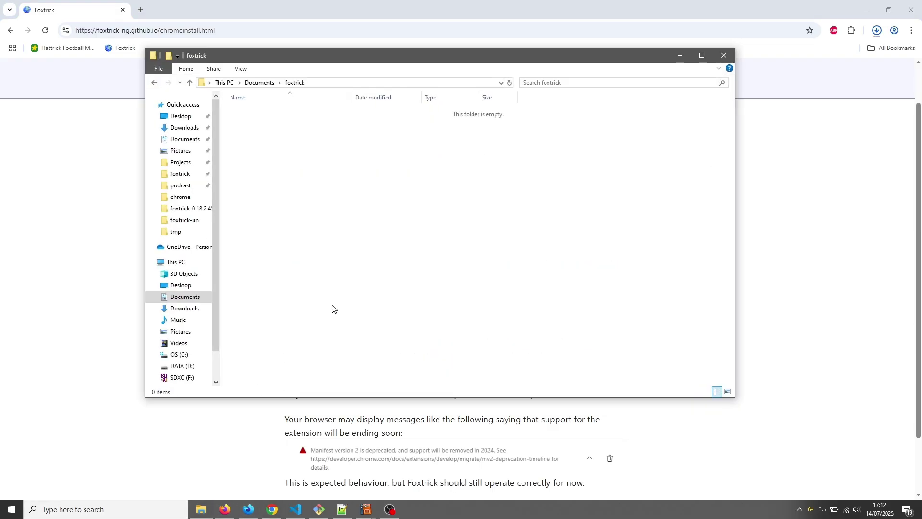
pyautogui.click(190, 130)
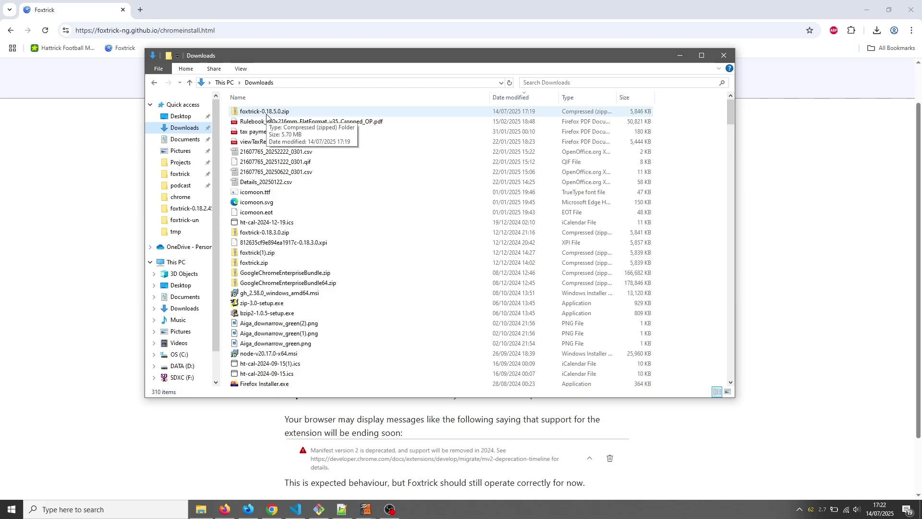
# Step: Review the installation instructions in Chrome, and view the foxtrick folder under Documents in File Explorer
pyautogui.click(274, 513)
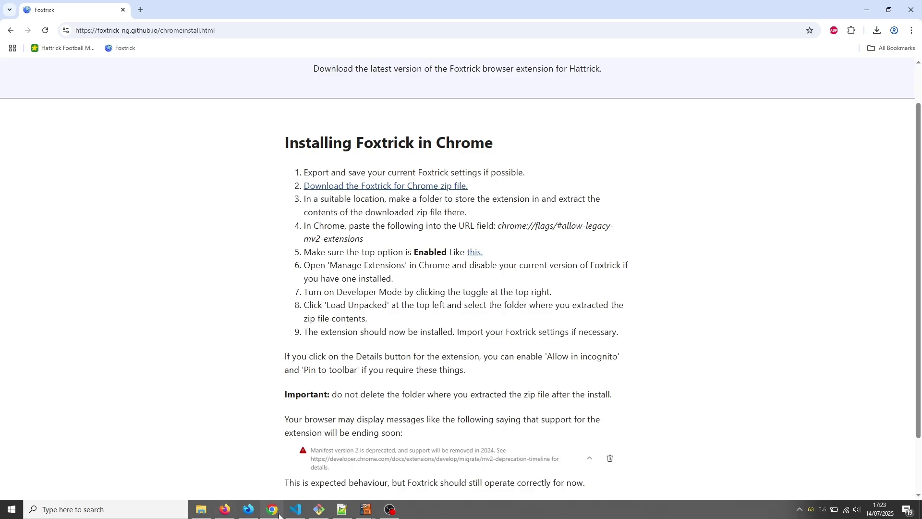
pyautogui.click(198, 511)
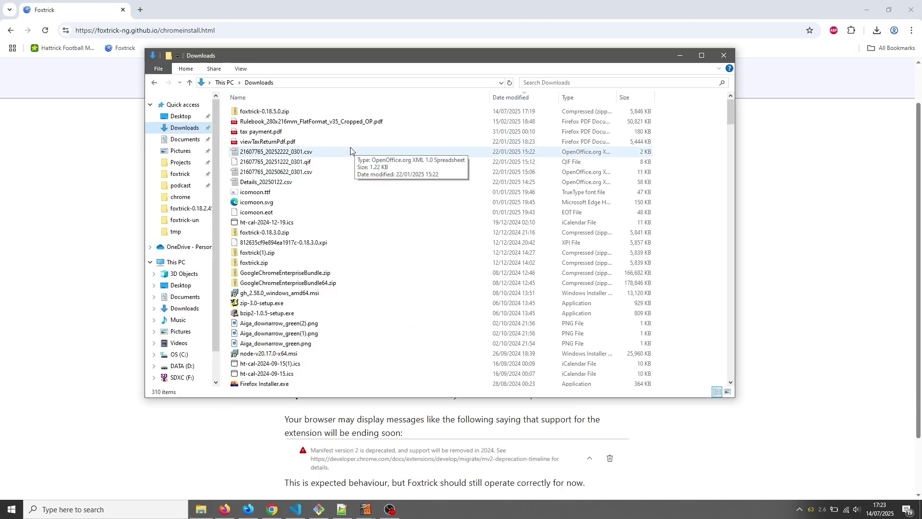
pyautogui.hotkey('alt', 'Left')
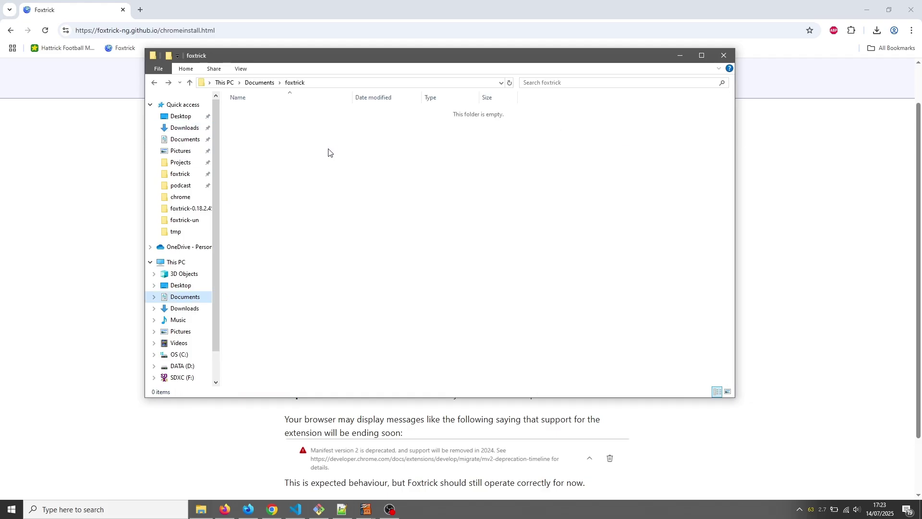
# Step: Copy foxtrick-0.18.5.0.zip from Downloads into the foxtrick folder under Documents
pyautogui.click(176, 128)
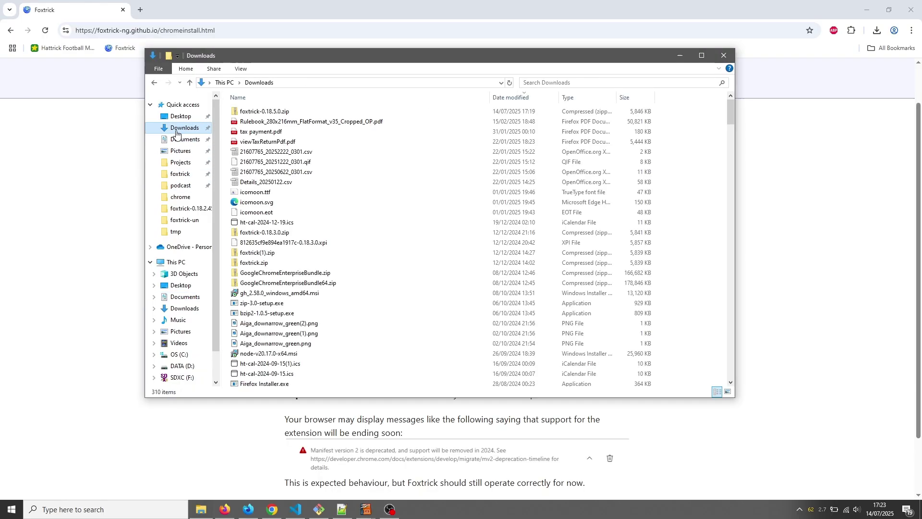
pyautogui.click(258, 109)
pyautogui.rightClick(260, 109)
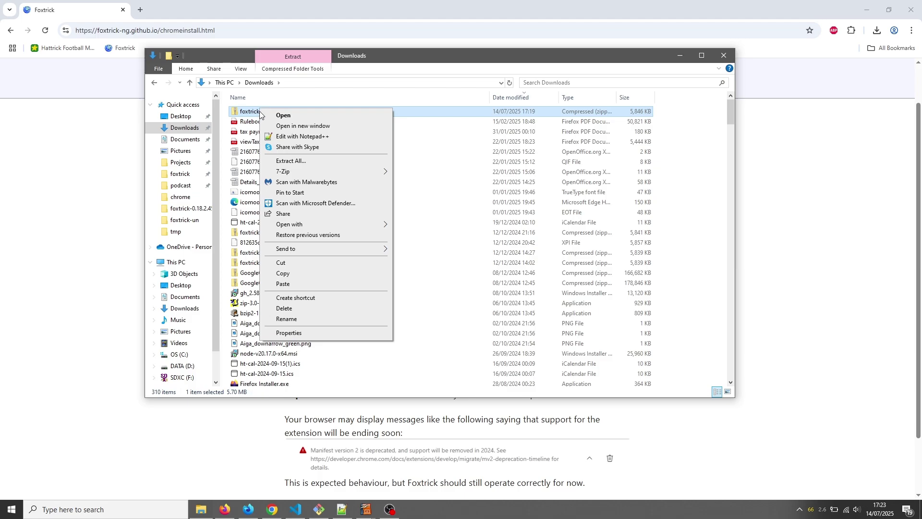
pyautogui.click(342, 273)
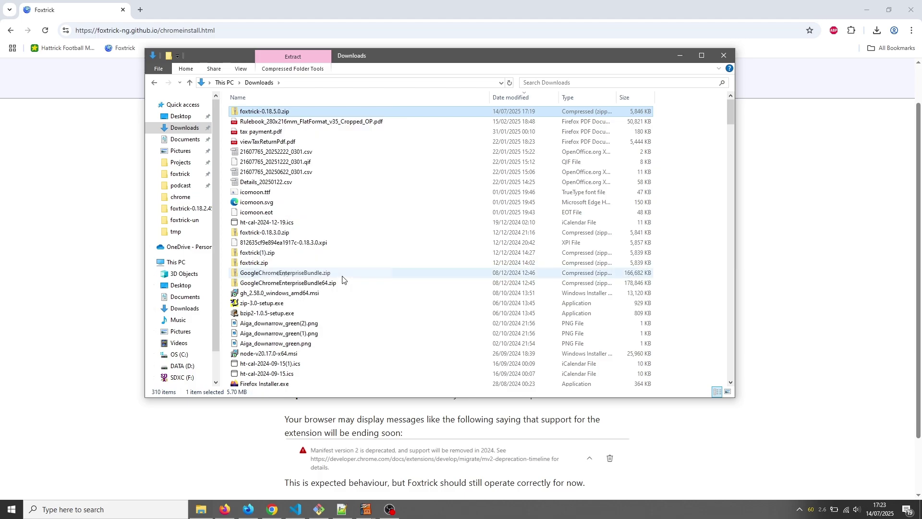
pyautogui.hotkey('alt', 'Left')
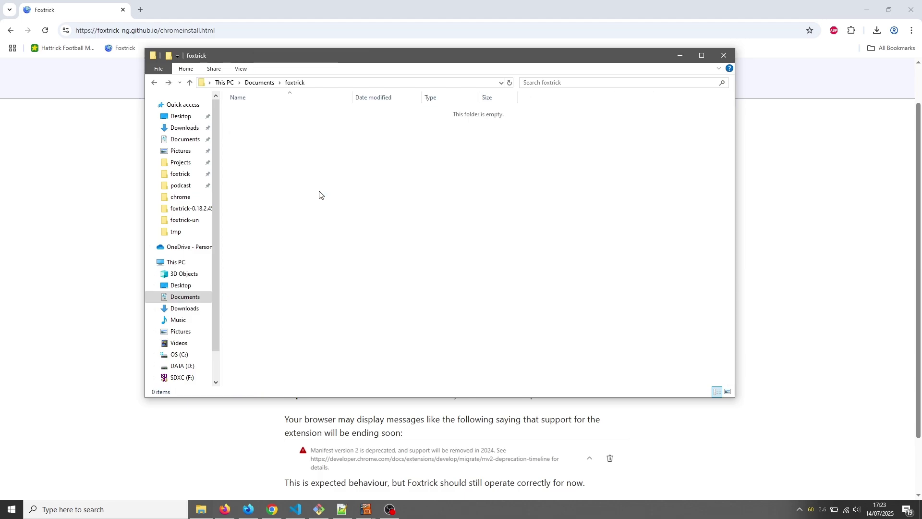
pyautogui.rightClick(261, 167)
pyautogui.click(304, 230)
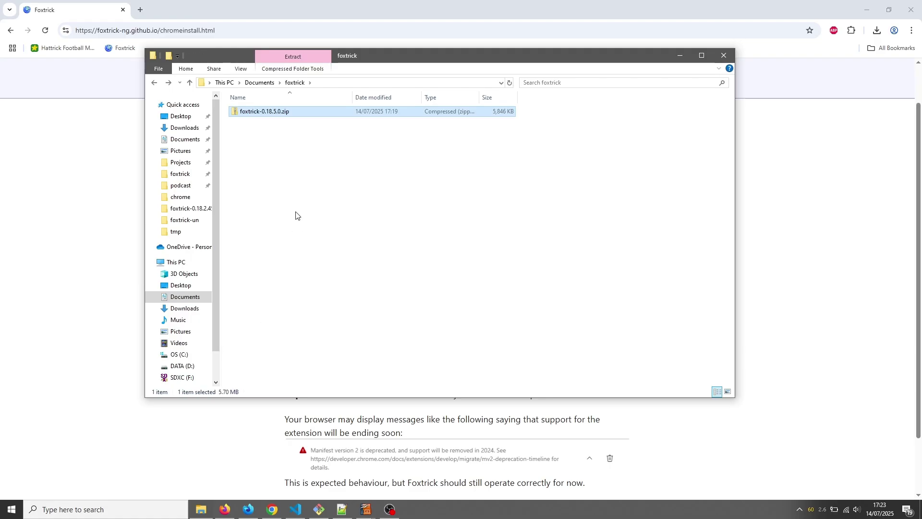
# Step: Extract foxtrick-0.18.5.0.zip into a foxtrick-0.18.5.0 subfolder of the foxtrick folder and look through the extracted contents
pyautogui.rightClick(259, 116)
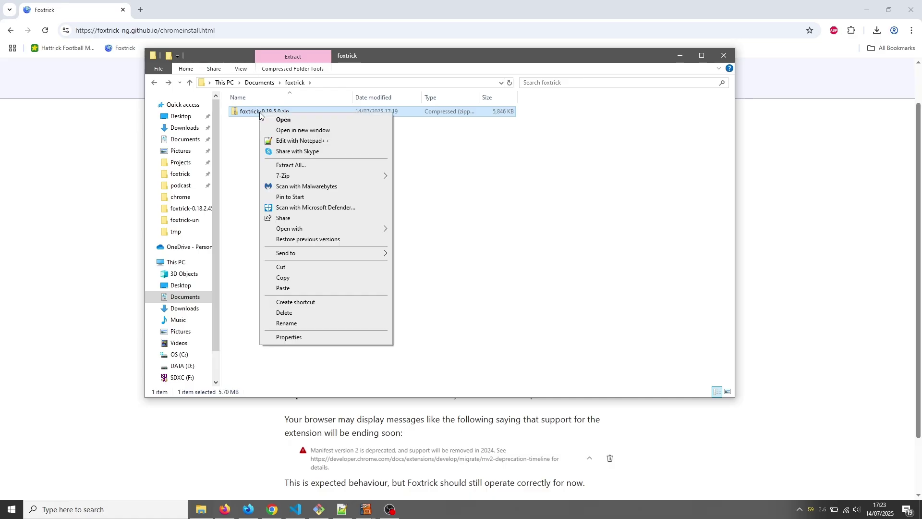
pyautogui.click(301, 166)
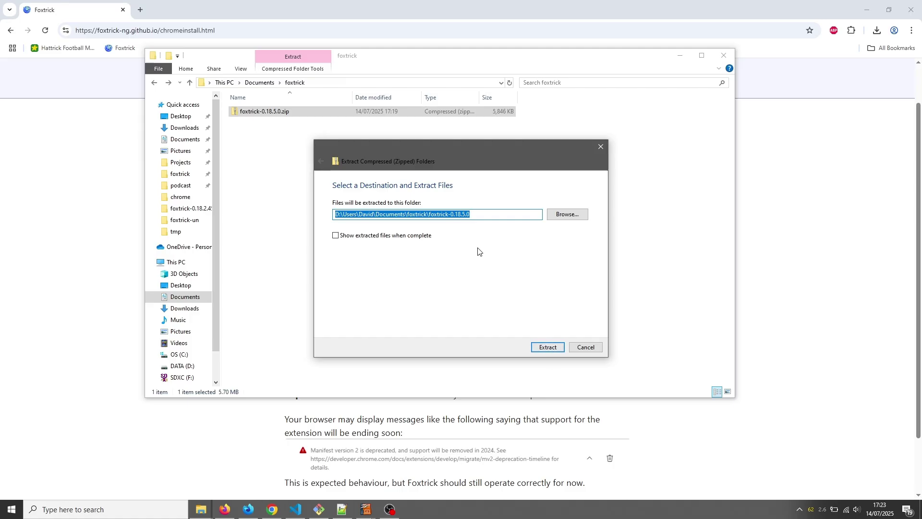
pyautogui.click(548, 347)
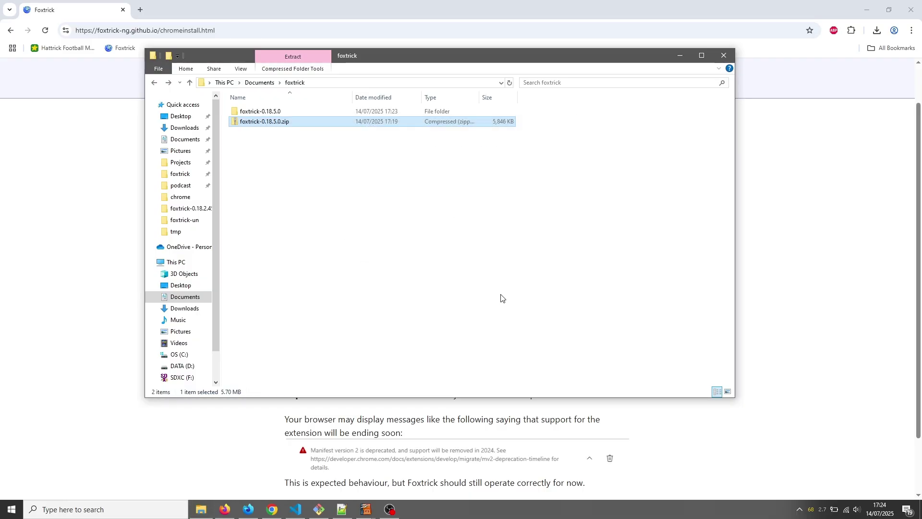
pyautogui.doubleClick(257, 112)
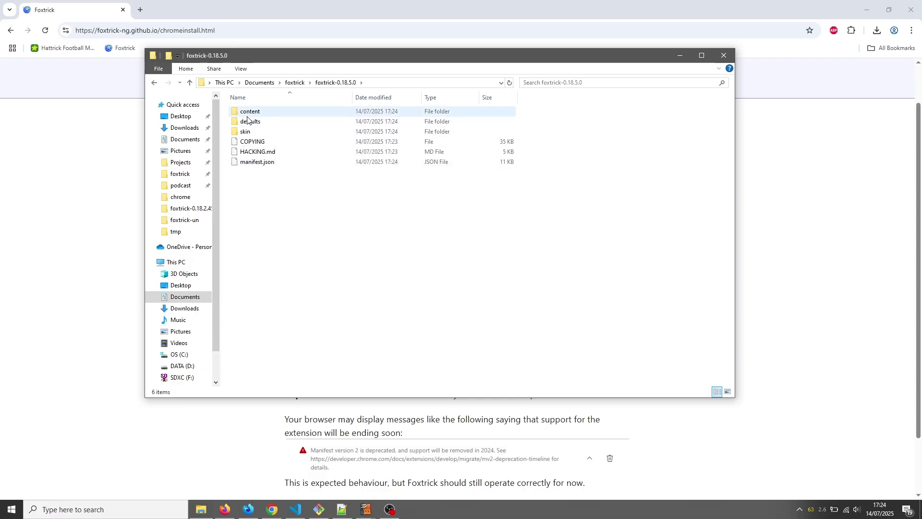
pyautogui.click(289, 85)
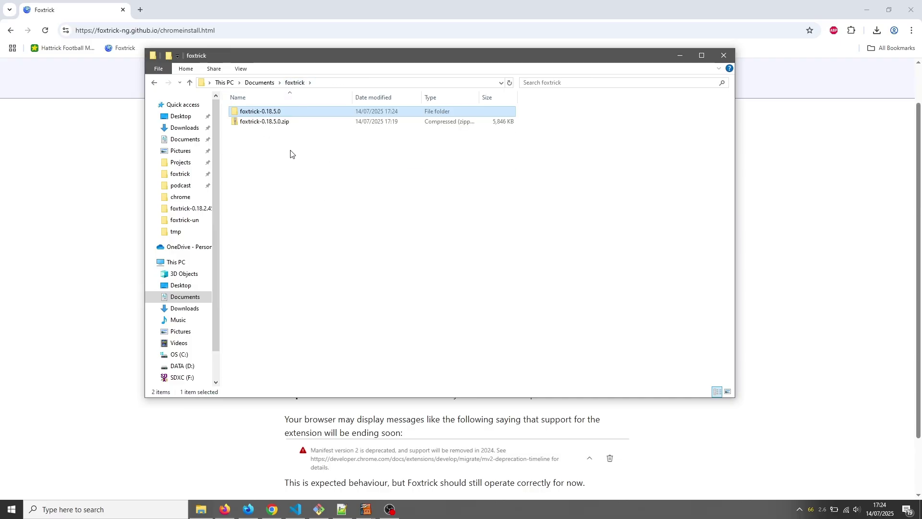
# Step: Delete the foxtrick-0.18.5.0.zip copy from the foxtrick folder under Documents
pyautogui.click(271, 123)
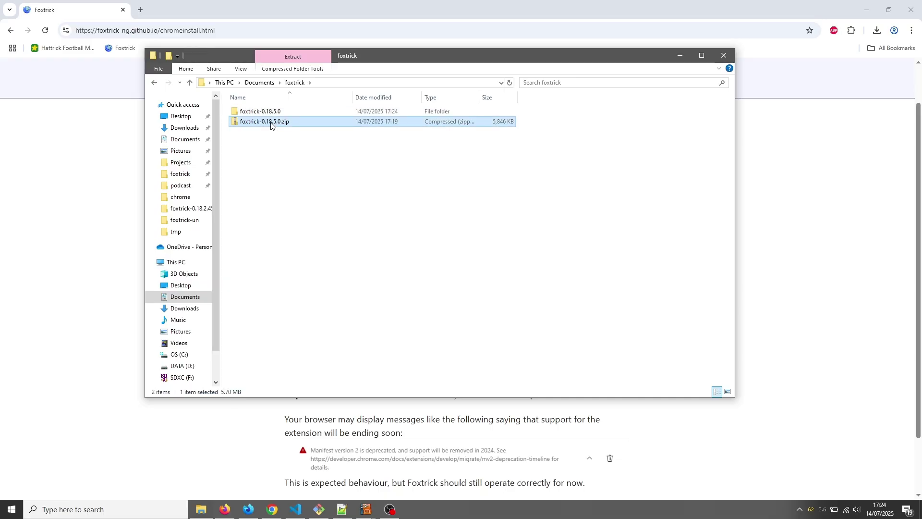
pyautogui.rightClick(273, 124)
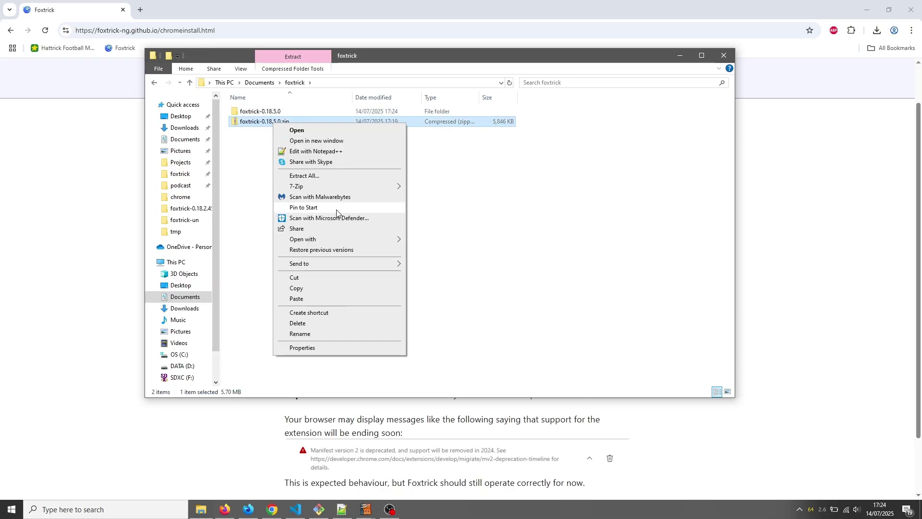
pyautogui.click(347, 329)
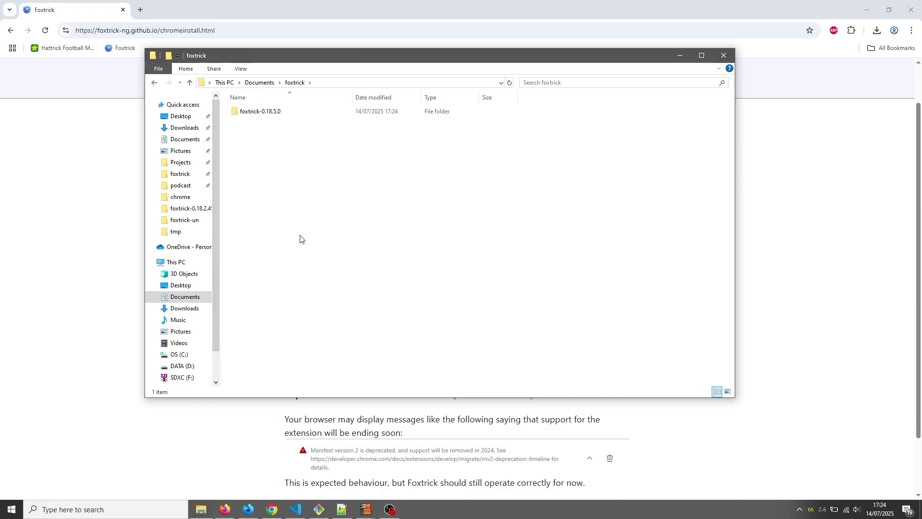
# Step: Switch to Chrome, copy chrome://flags/#allow-legacy-mv2-extensions from the instructions and open that address in a new tab
pyautogui.click(51, 221)
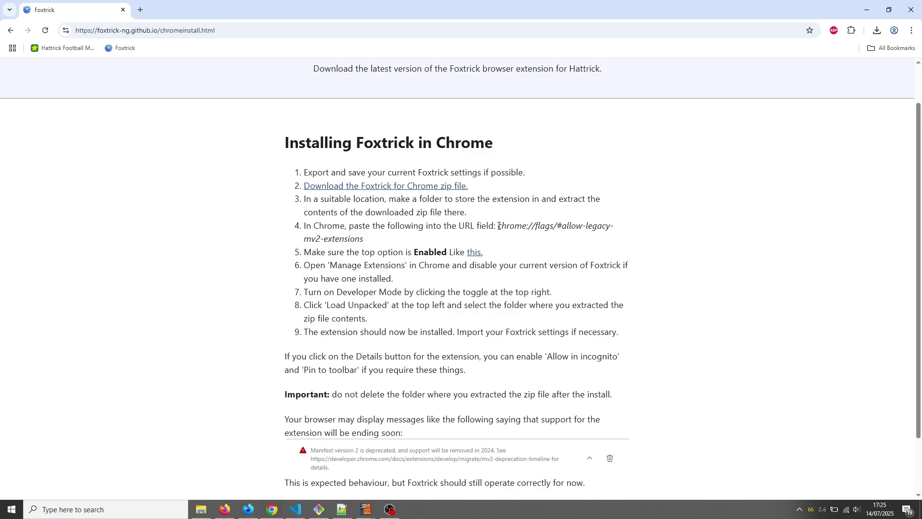
pyautogui.moveTo(500, 230); pyautogui.dragTo(366, 244)
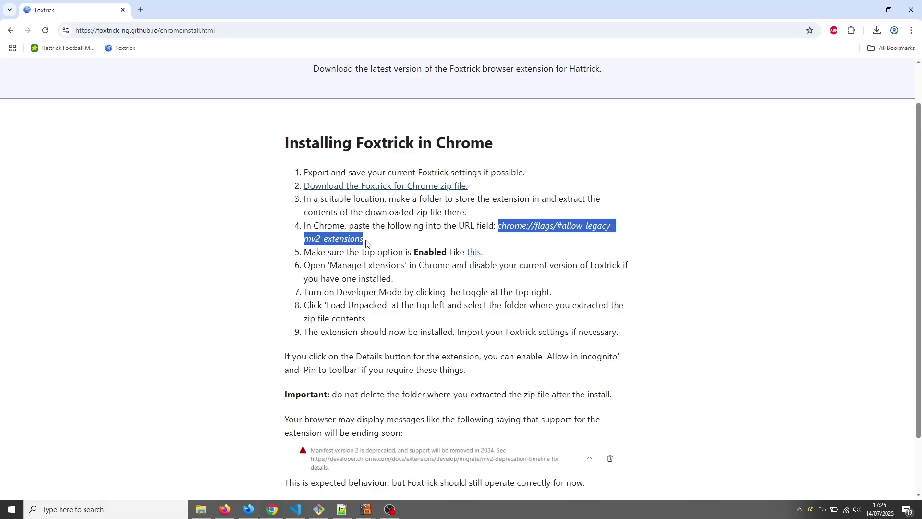
pyautogui.rightClick(364, 242)
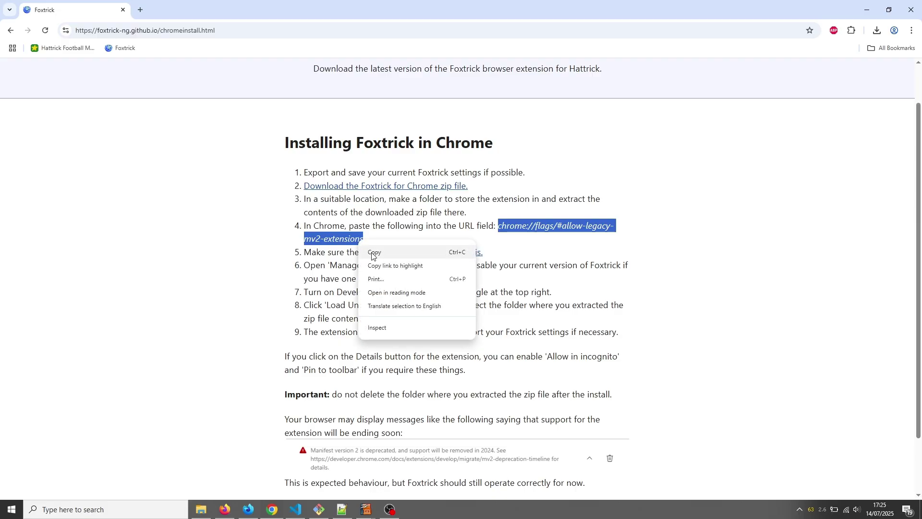
pyautogui.click(364, 255)
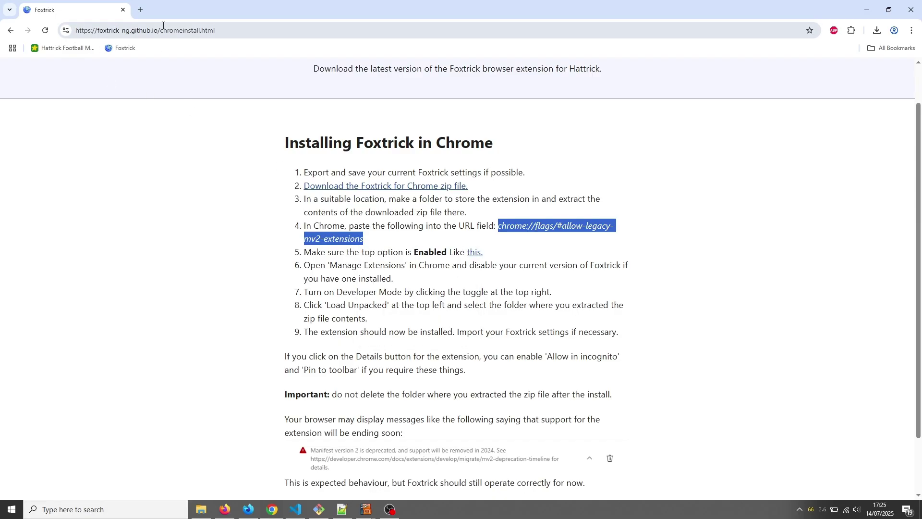
pyautogui.click(120, 31)
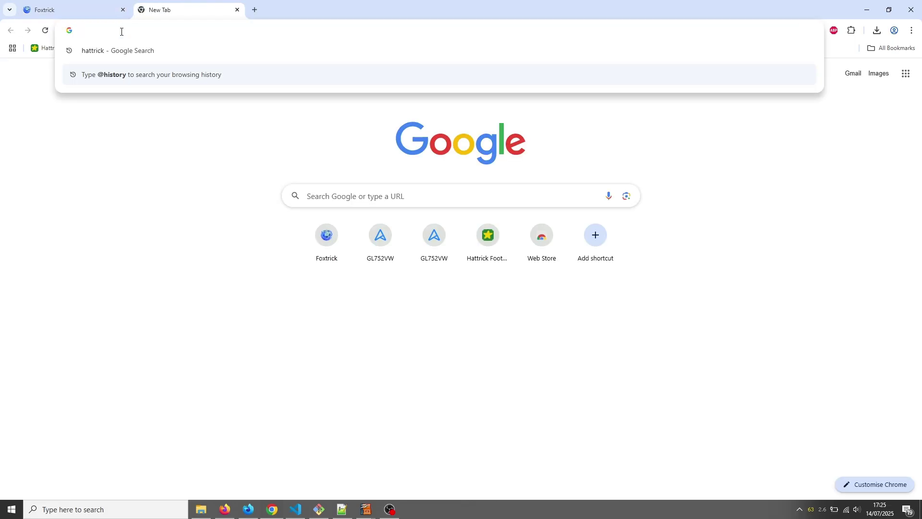
pyautogui.rightClick(121, 32)
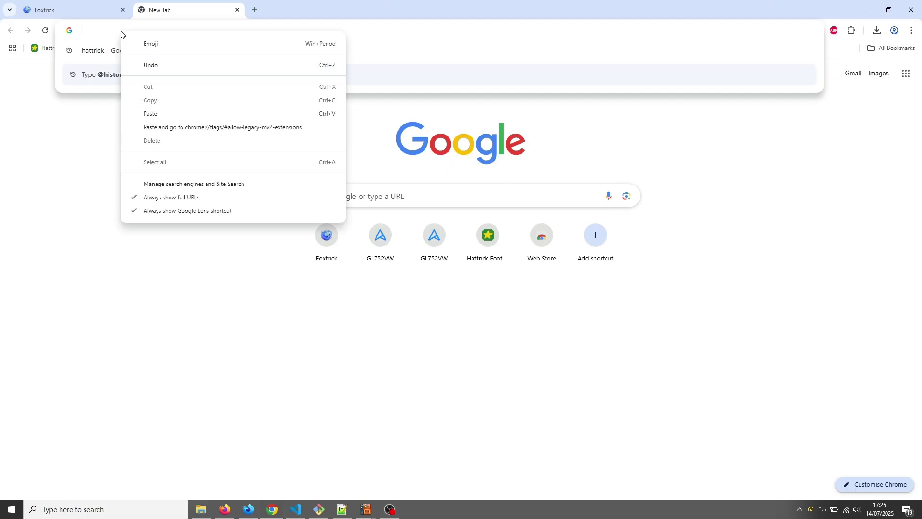
pyautogui.click(152, 114)
pyautogui.press('Return')
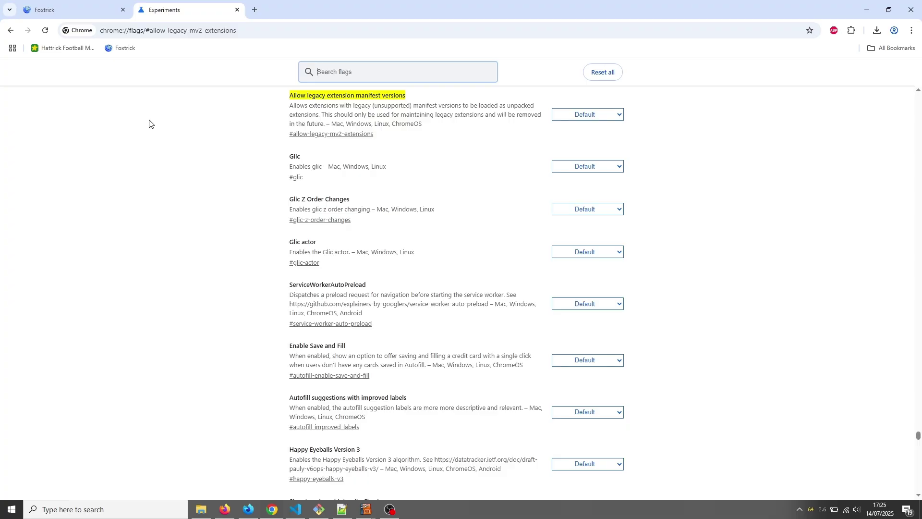
# Step: Recheck the instructions, set the Allow legacy extension manifest versions flag to Enabled and relaunch Chrome
pyautogui.click(90, 12)
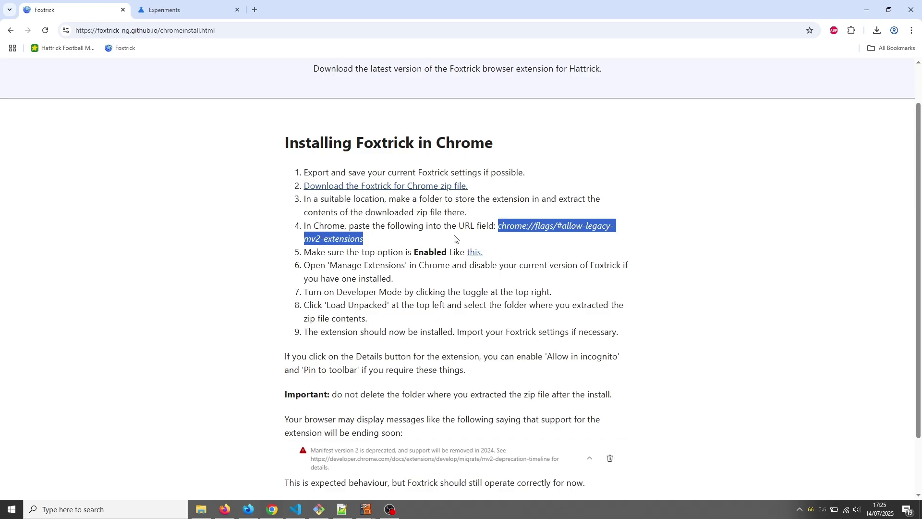
pyautogui.click(175, 10)
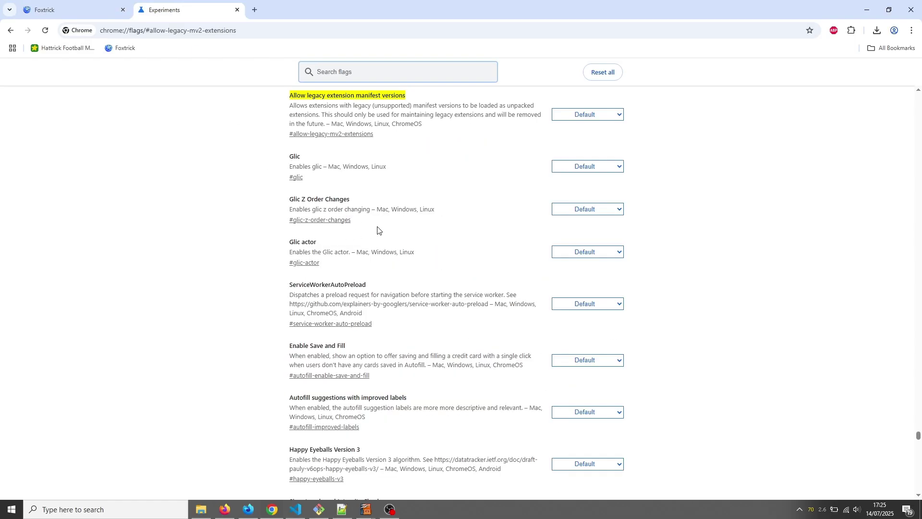
pyautogui.click(598, 116)
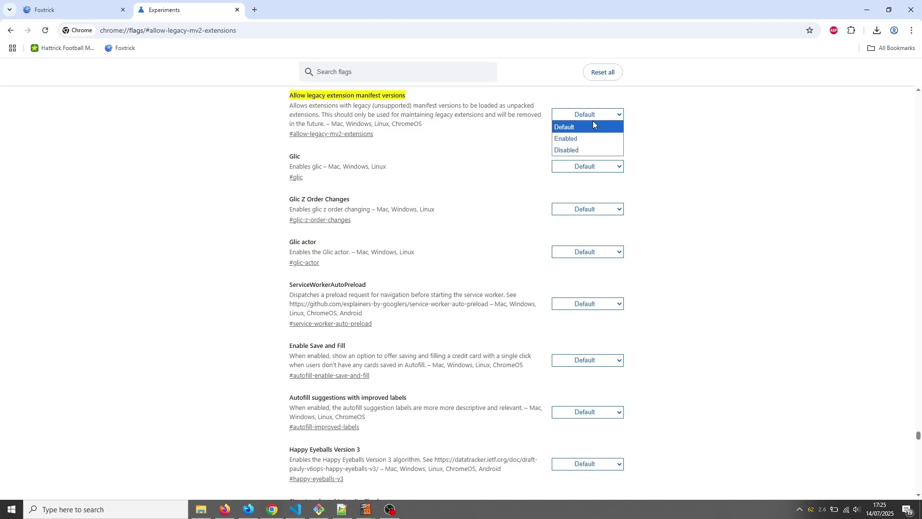
pyautogui.click(584, 139)
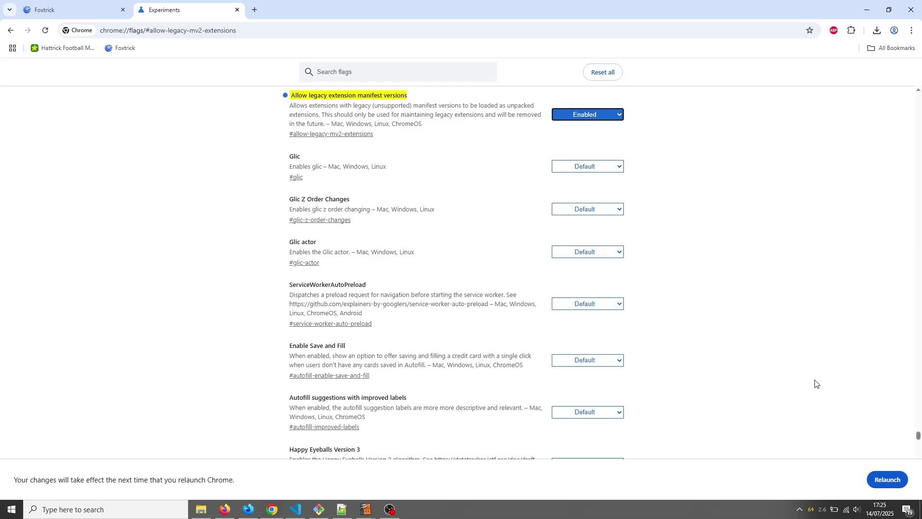
pyautogui.click(886, 482)
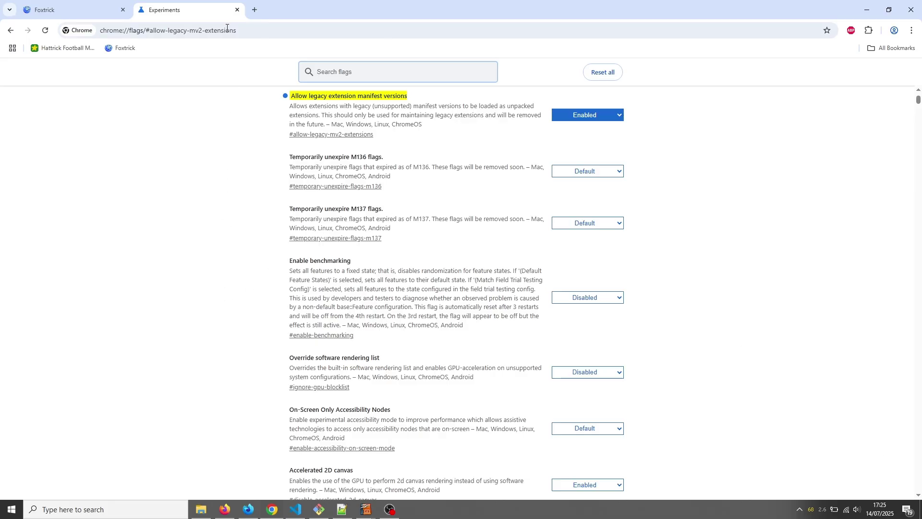
# Step: Close the flags page and review the remaining steps of the Foxtrick installation instructions
pyautogui.click(238, 10)
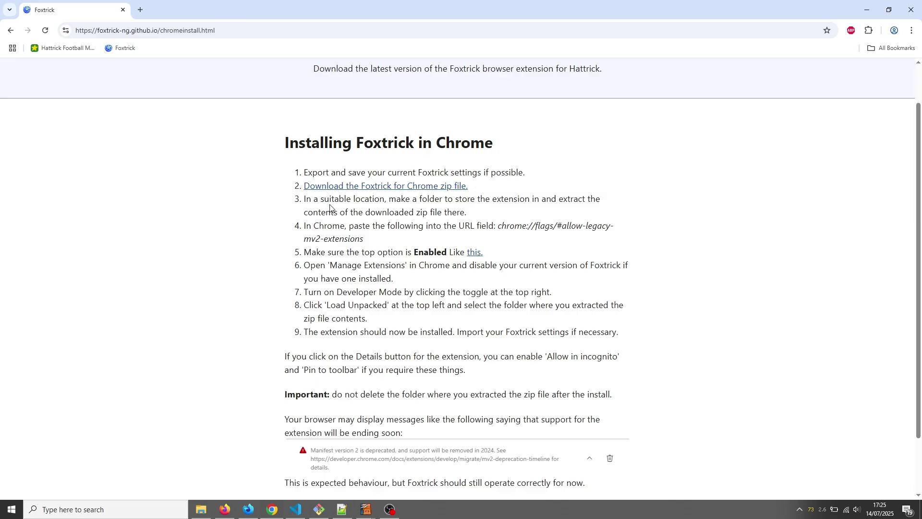
pyautogui.scroll(-1, 201, 275)
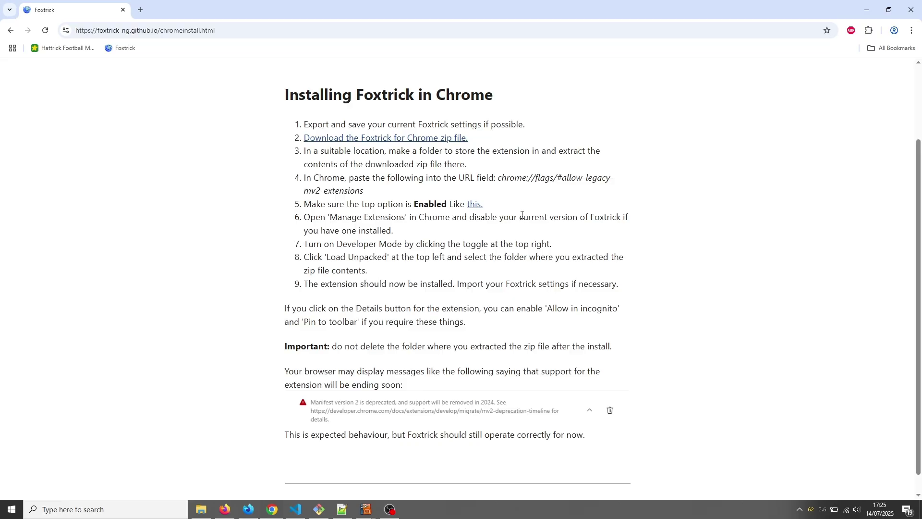
# Step: Open chrome://extensions in the instructions tab to check the installed extensions, and return to the installation instructions
pyautogui.click(869, 30)
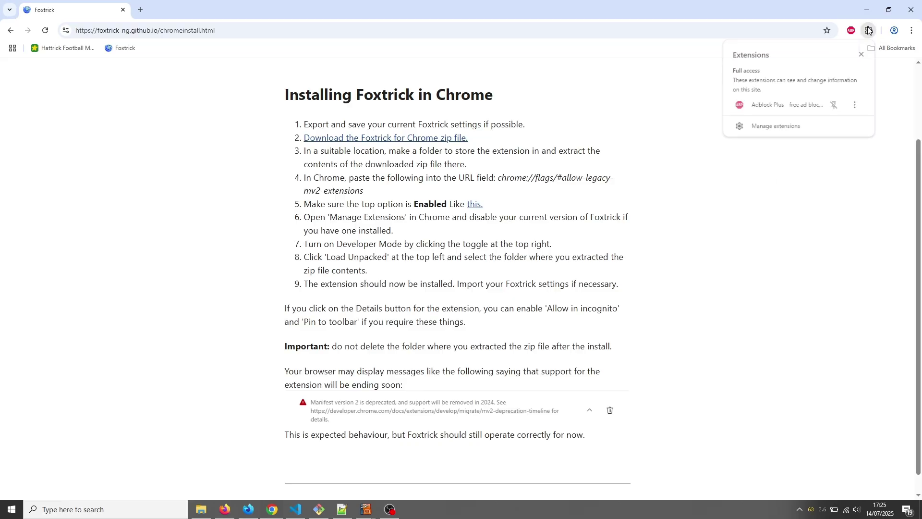
pyautogui.click(213, 31)
pyautogui.write('chr')
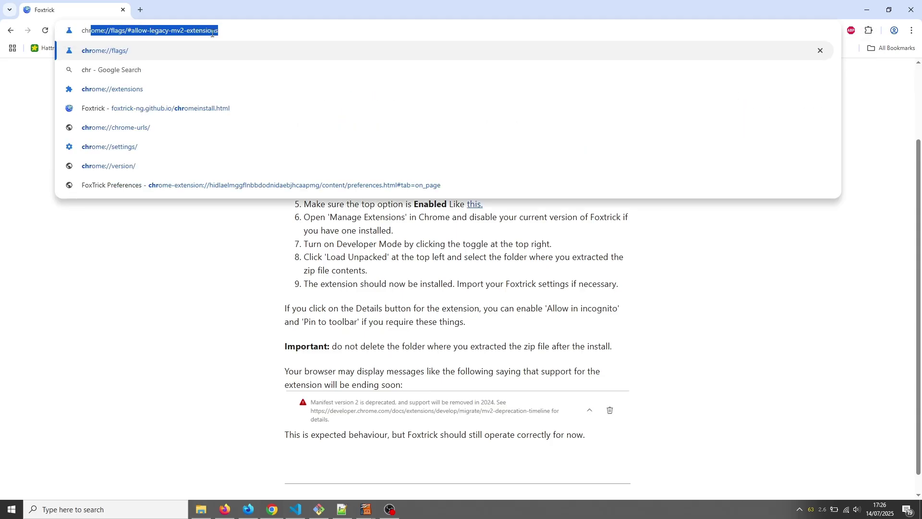
pyautogui.write('ome://')
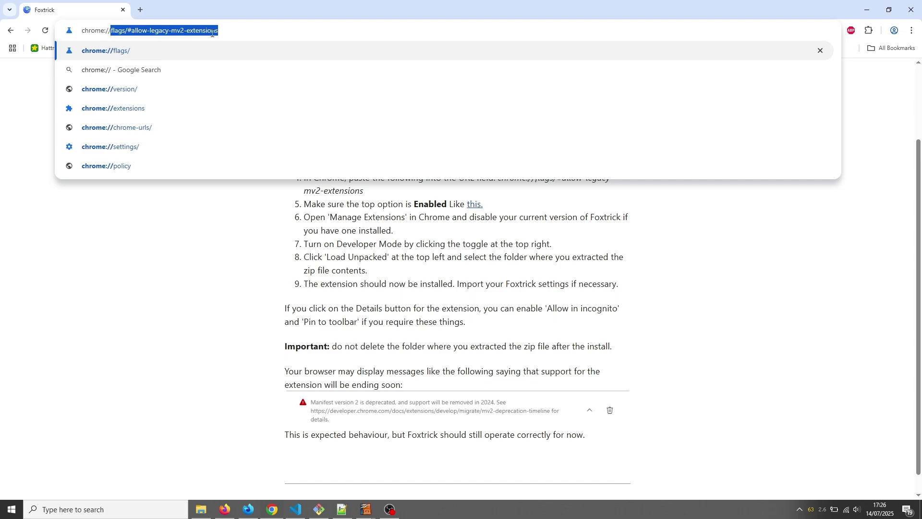
pyautogui.write('man')
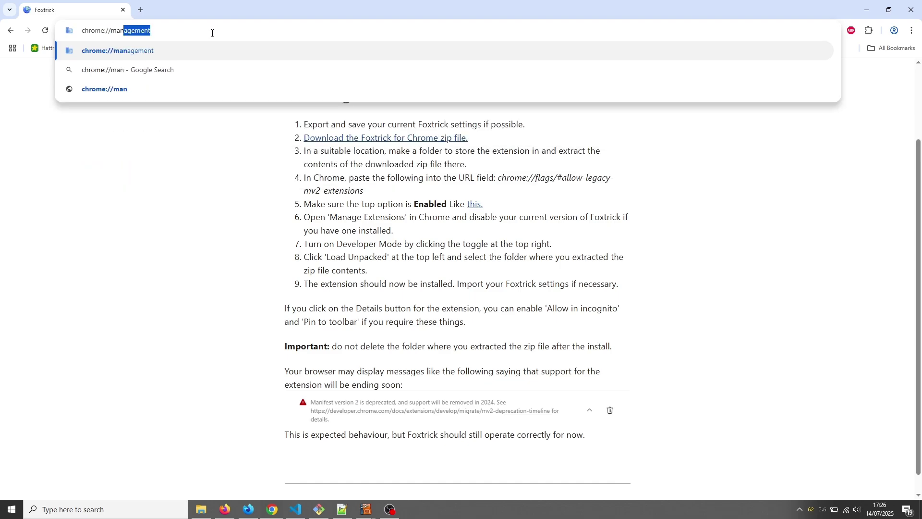
pyautogui.press('BackSpace')
pyautogui.press('BackSpace')
pyautogui.press('BackSpace')
pyautogui.press('BackSpace')
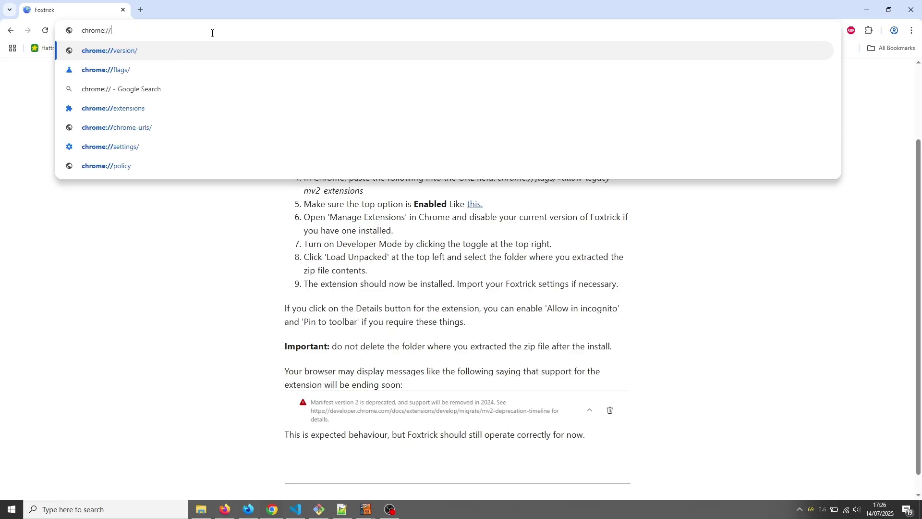
pyautogui.write('exte')
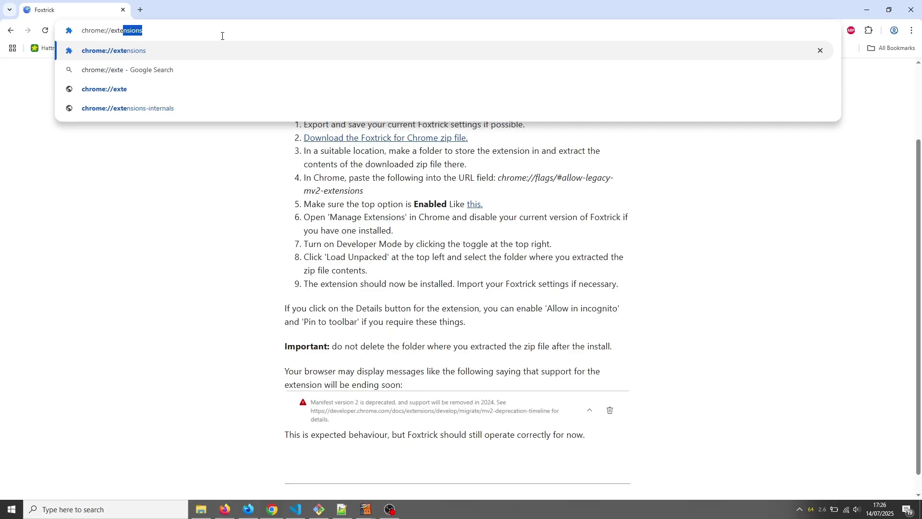
pyautogui.click(135, 52)
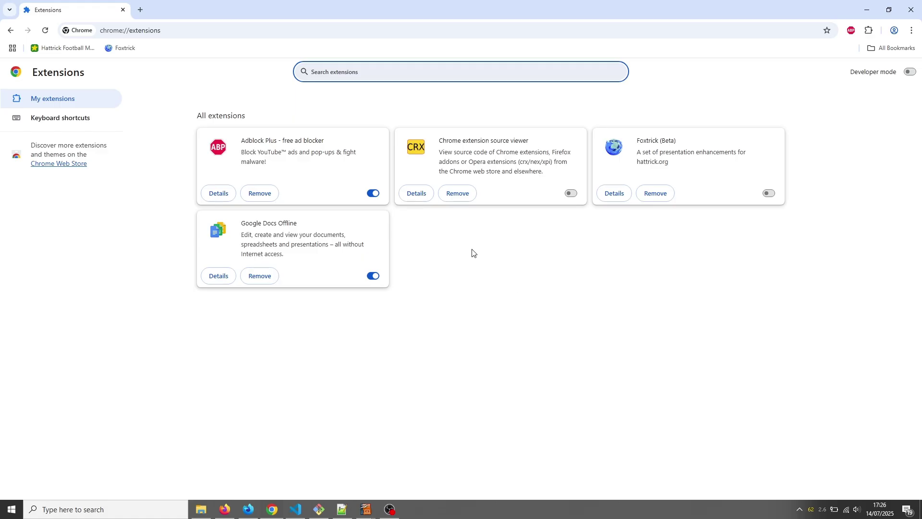
pyautogui.hotkey('alt', 'Left')
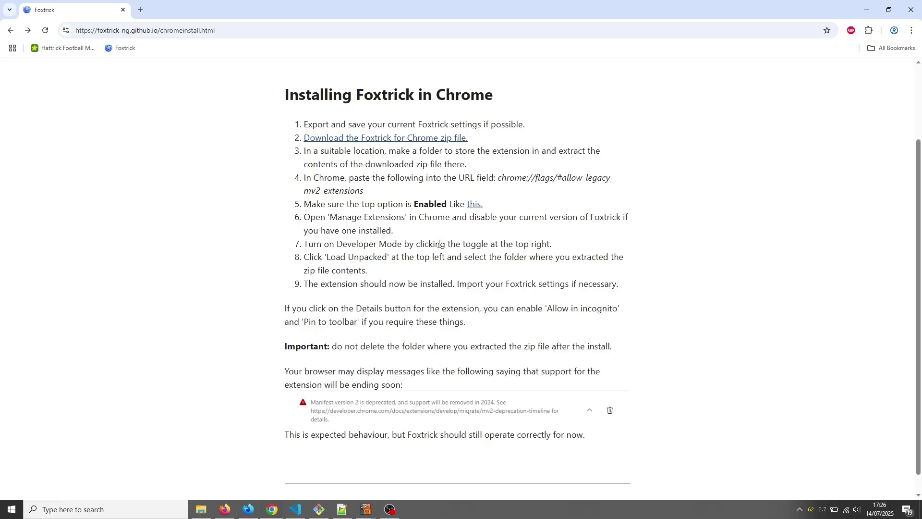
# Step: Open the extension management page in its own tab and turn on Developer mode
pyautogui.click(869, 30)
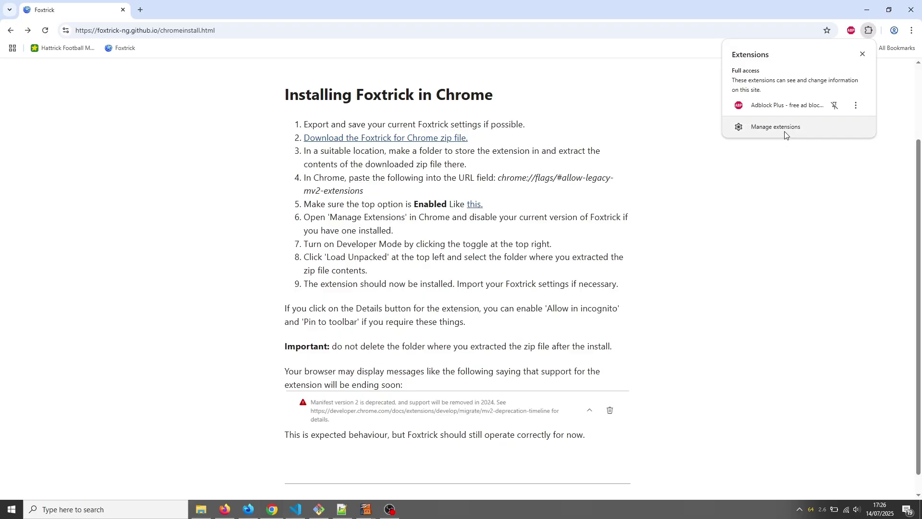
pyautogui.click(785, 129)
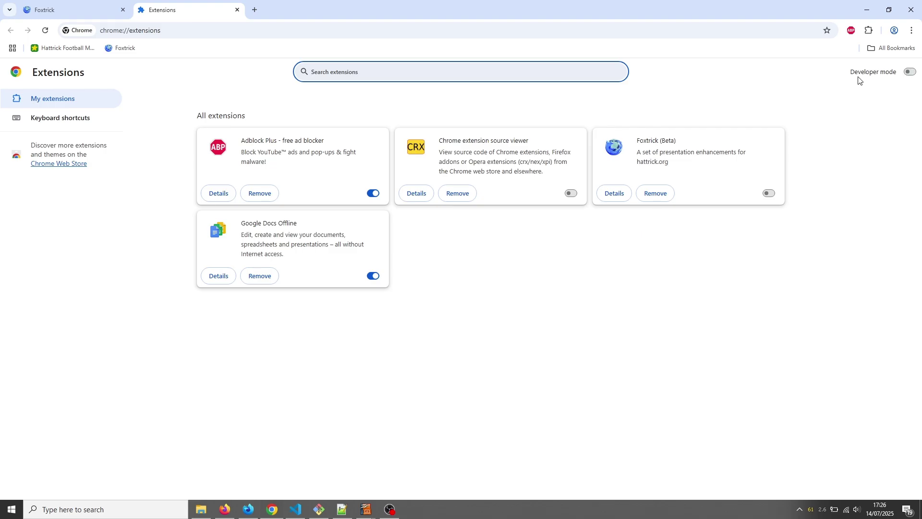
pyautogui.click(909, 72)
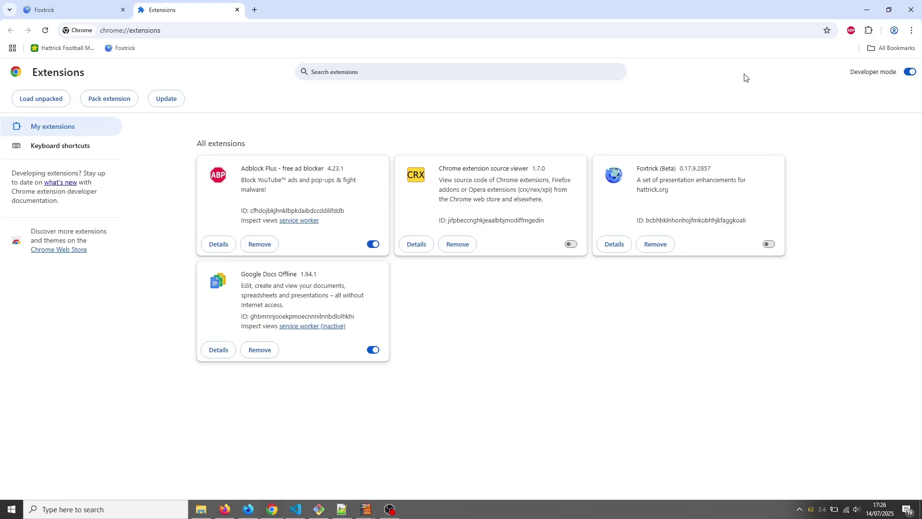
# Step: Recheck the instructions and load the foxtrick-0.18.5.0 folder from Documents > foxtrick as an unpacked extension
pyautogui.click(70, 12)
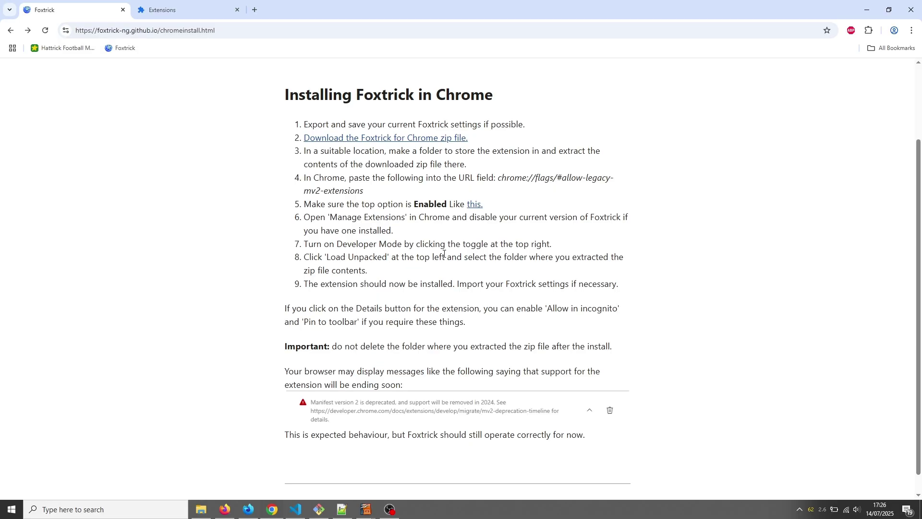
pyautogui.click(170, 11)
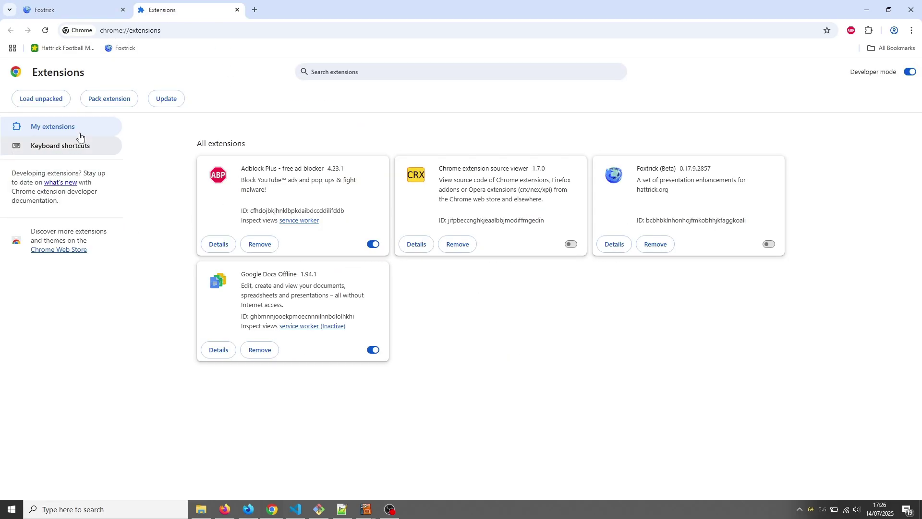
pyautogui.click(39, 101)
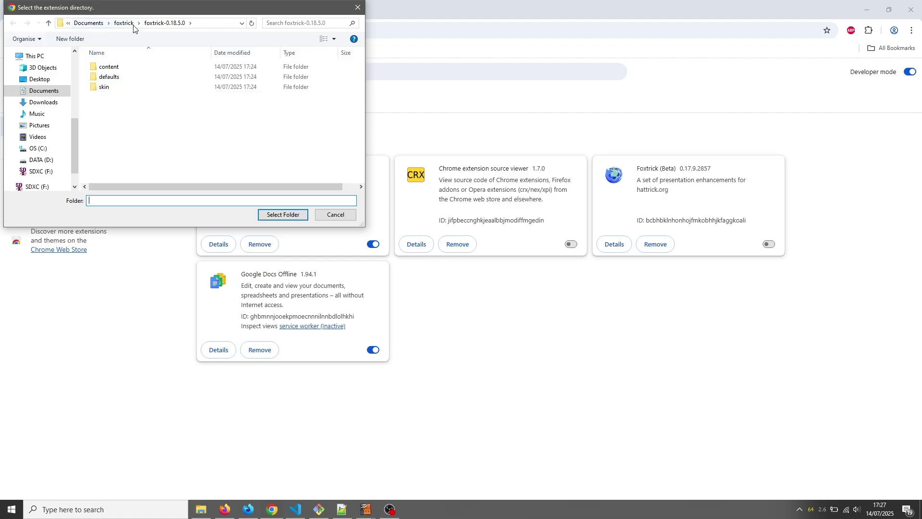
pyautogui.click(89, 25)
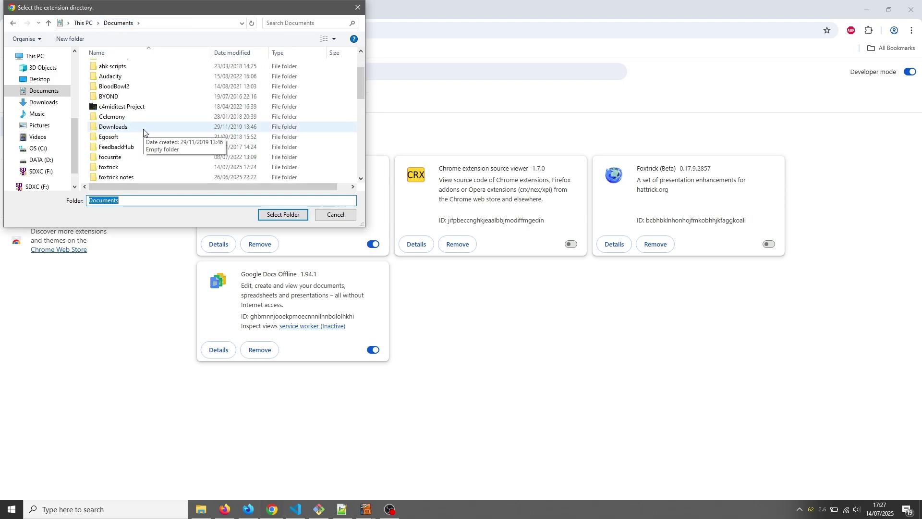
pyautogui.scroll(-2, 143, 131)
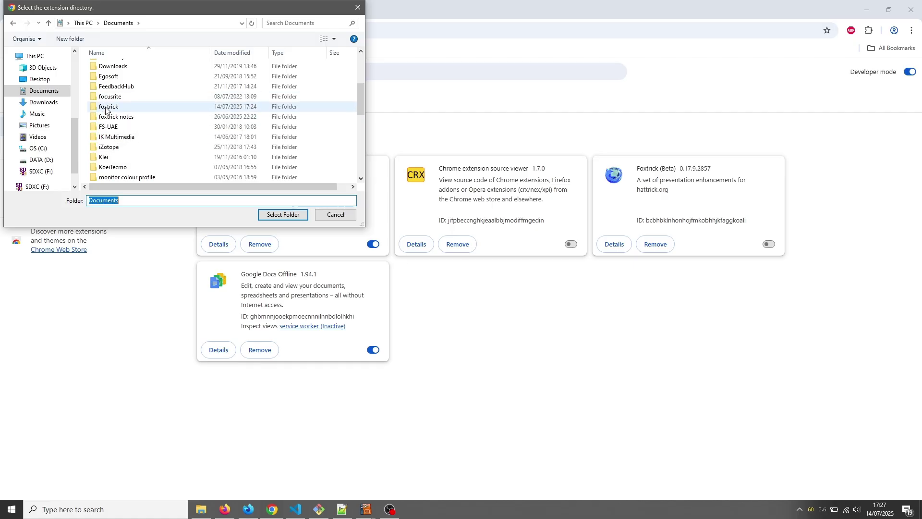
pyautogui.doubleClick(106, 108)
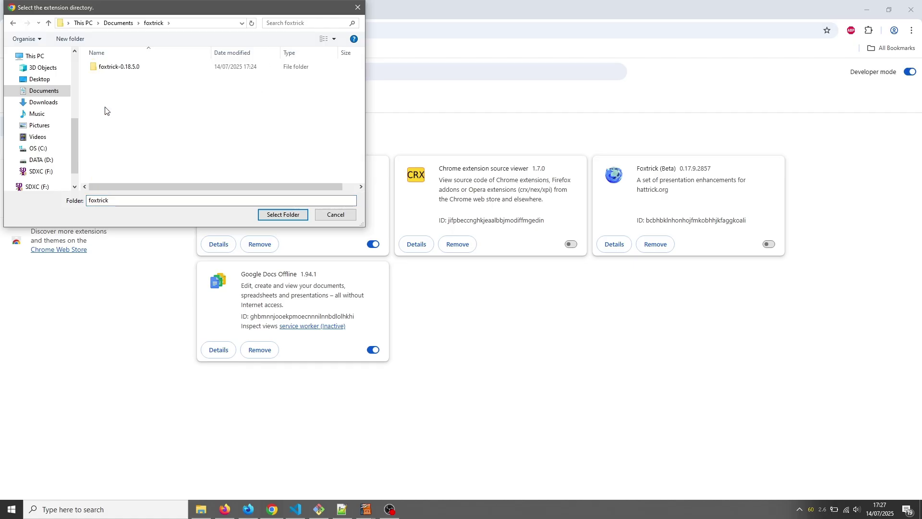
pyautogui.click(120, 68)
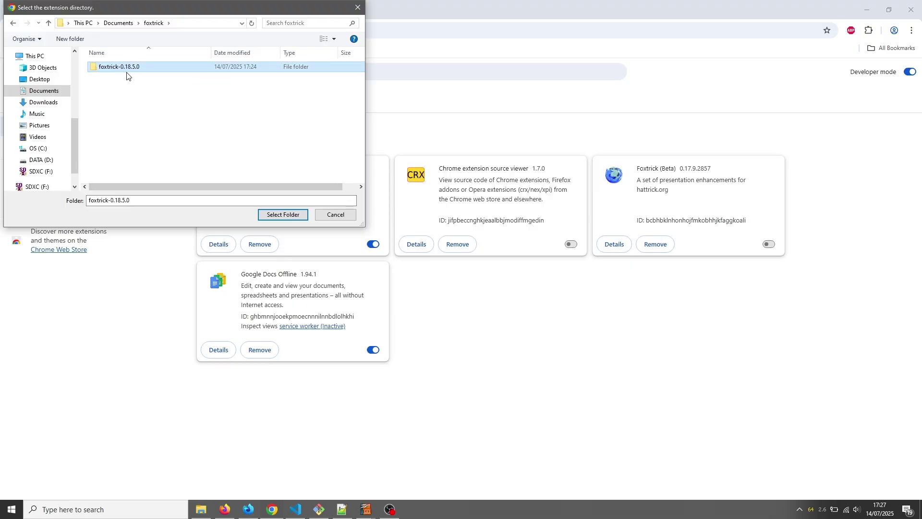
pyautogui.click(283, 215)
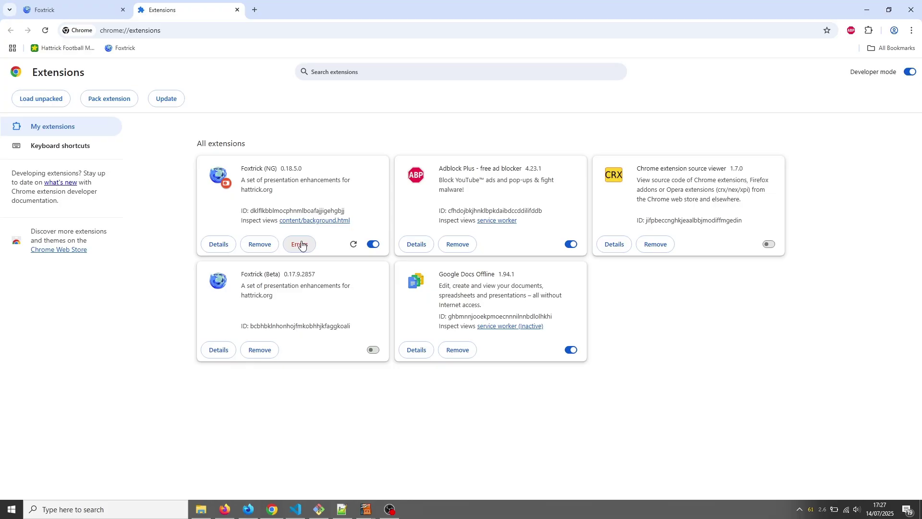
# Step: Open the bookmarked Hattrick site in the instructions tab and reject all cookies
pyautogui.click(74, 7)
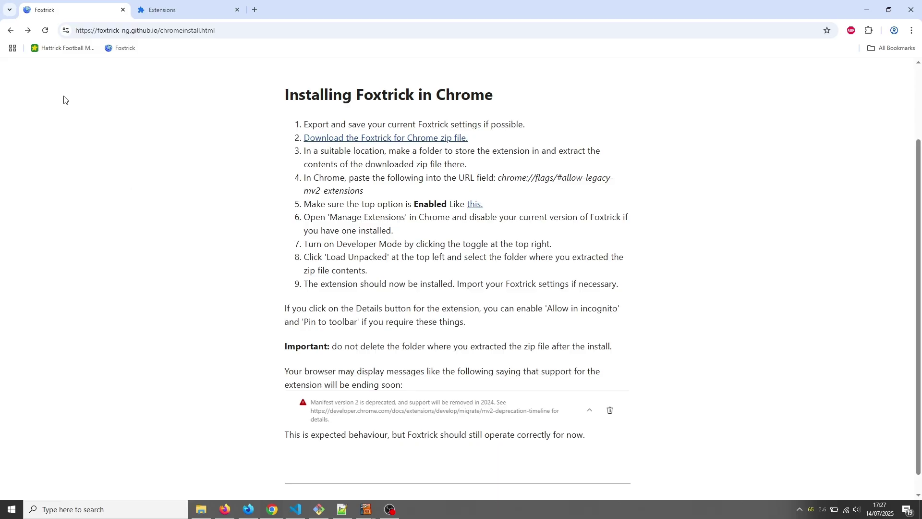
pyautogui.click(68, 48)
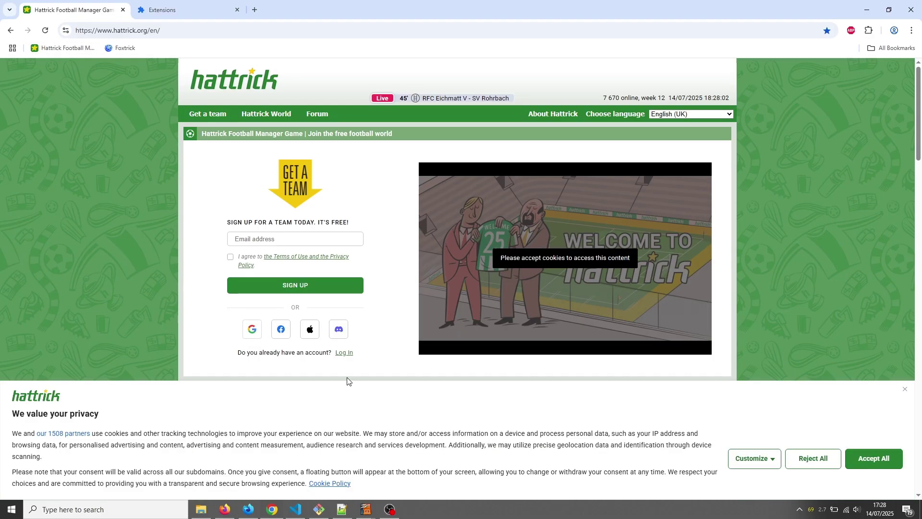
pyautogui.click(810, 460)
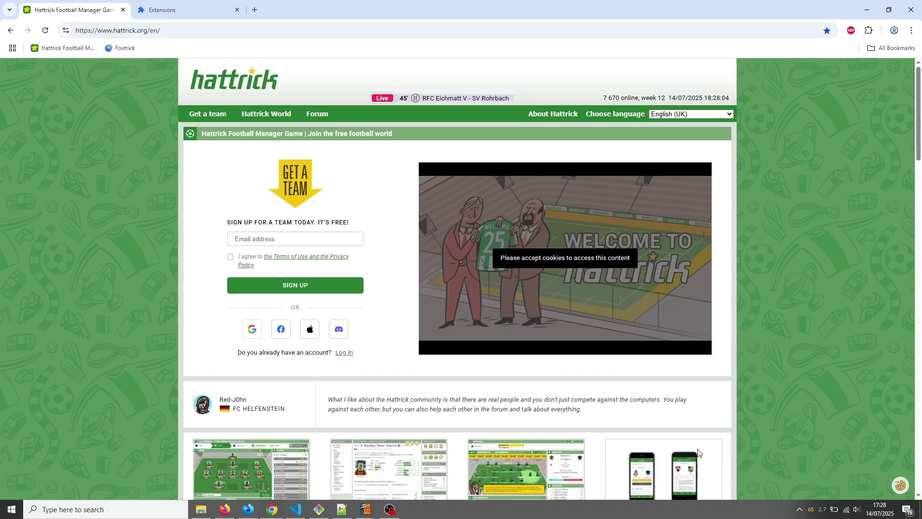
# Step: Log in to Hattrick by entering the account's login name and password
pyautogui.click(344, 353)
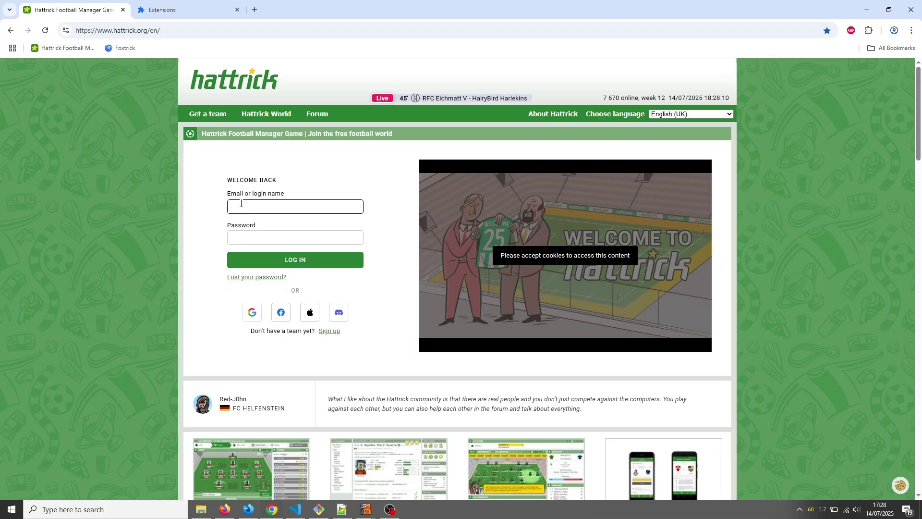
pyautogui.write('unnecessarydave')
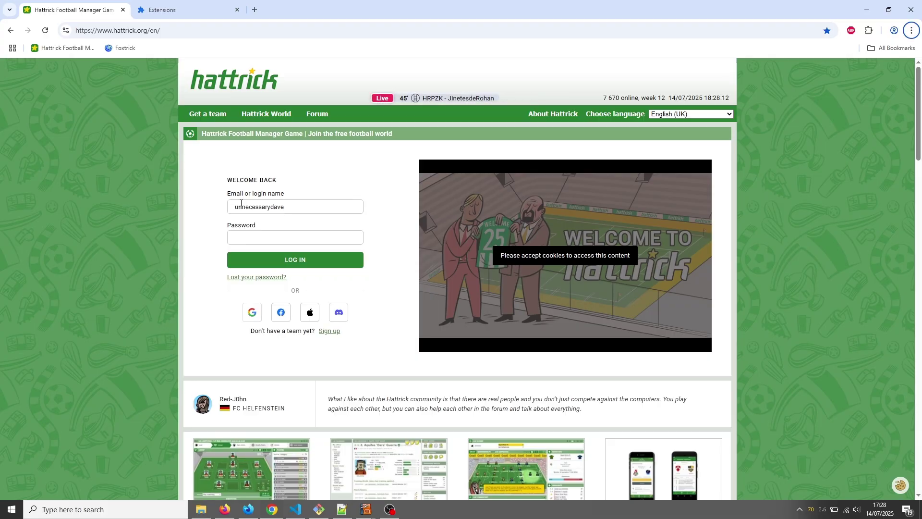
pyautogui.click(262, 241)
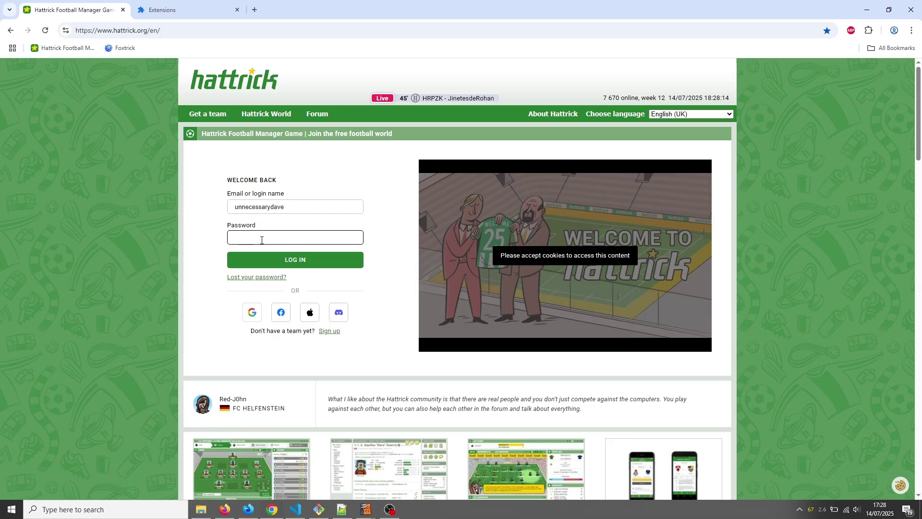
pyautogui.write('•••••')
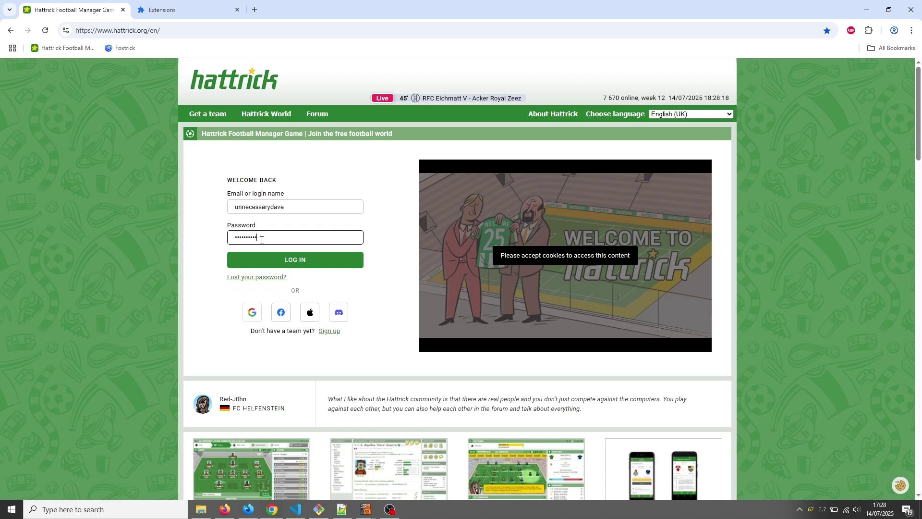
pyautogui.press('Return')
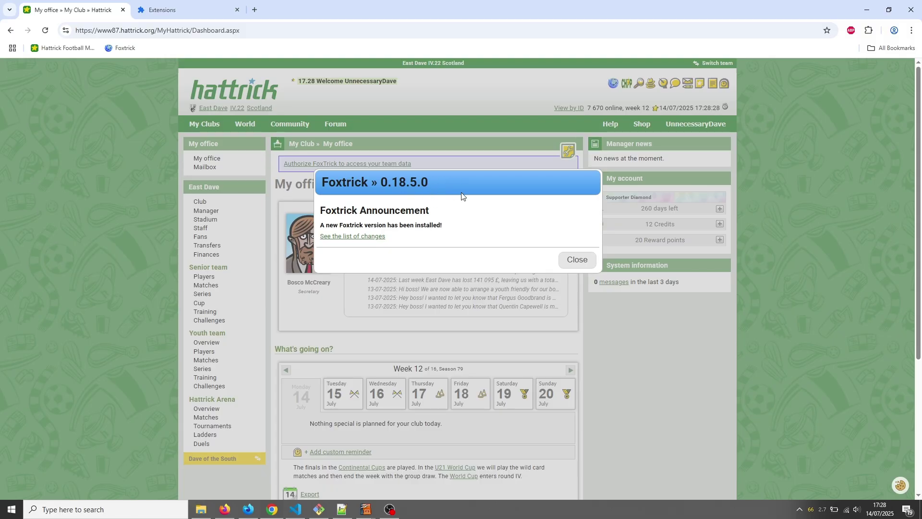
# Step: Dismiss the Foxtrick version announcement and expand the FoxTrick authorization instructions for team data access
pyautogui.click(574, 264)
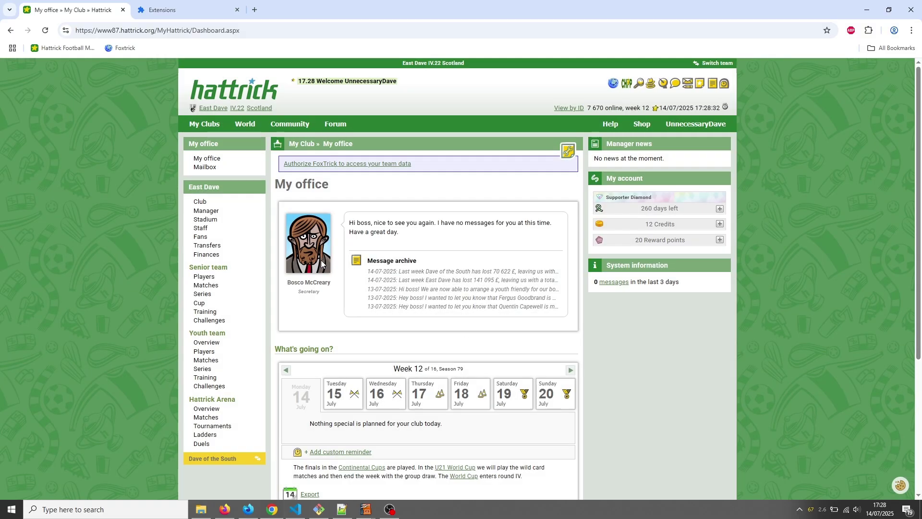
pyautogui.click(333, 166)
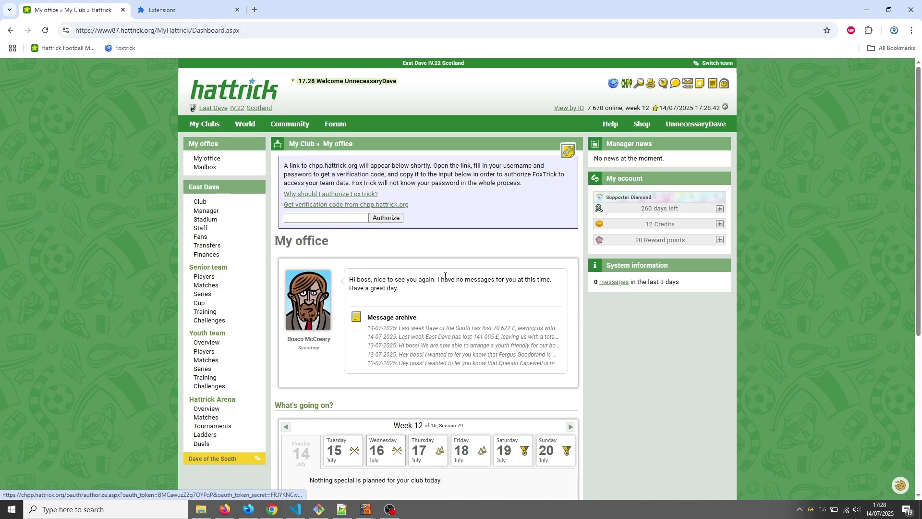
# Step: Save the FoxTrick Preferences, allow the requested additional permissions and close the preferences page
pyautogui.click(614, 84)
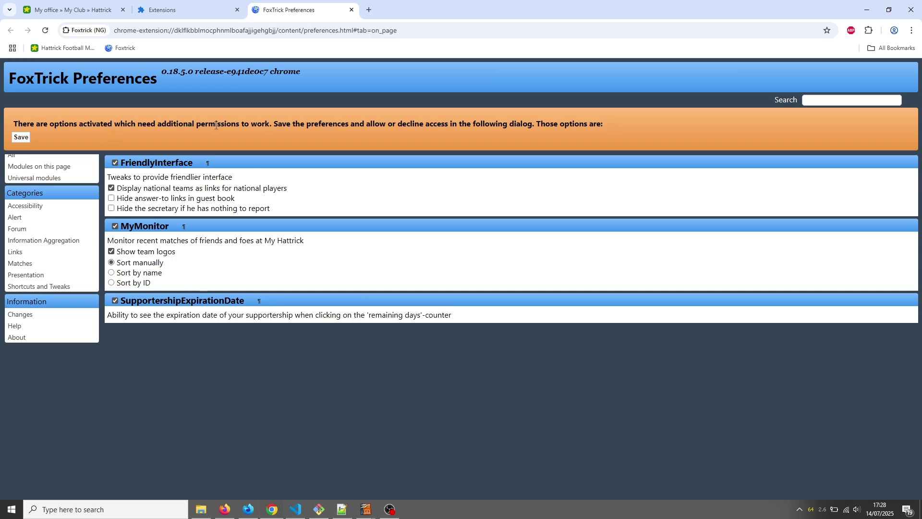
pyautogui.click(20, 137)
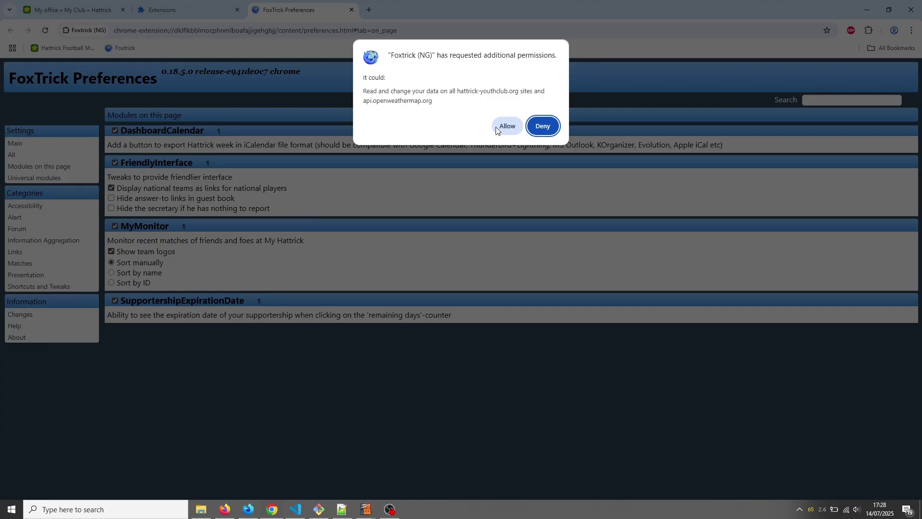
pyautogui.click(507, 128)
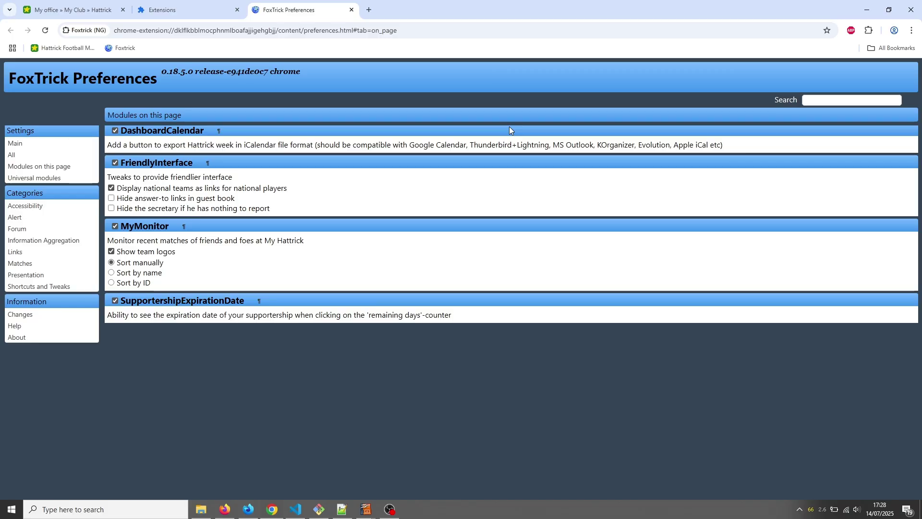
pyautogui.click(352, 11)
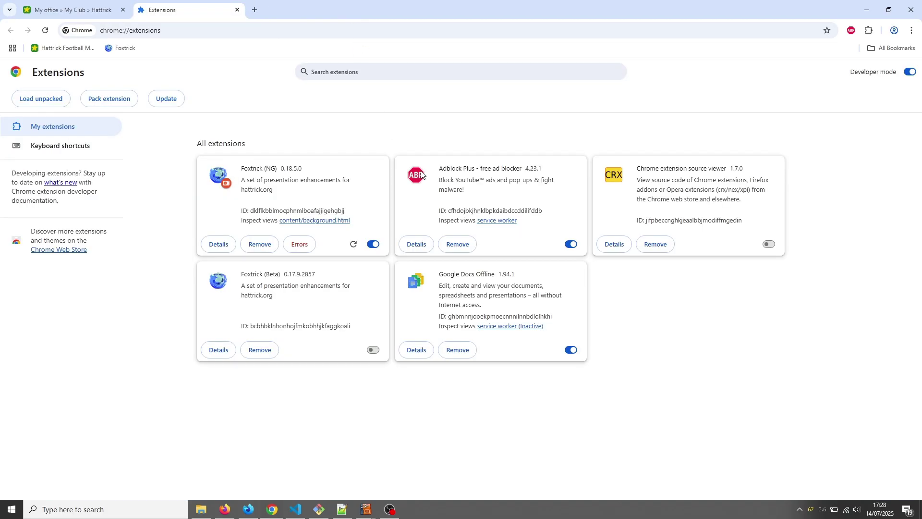
# Step: Leave the Extensions page and return to the Hattrick My office page
pyautogui.click(107, 15)
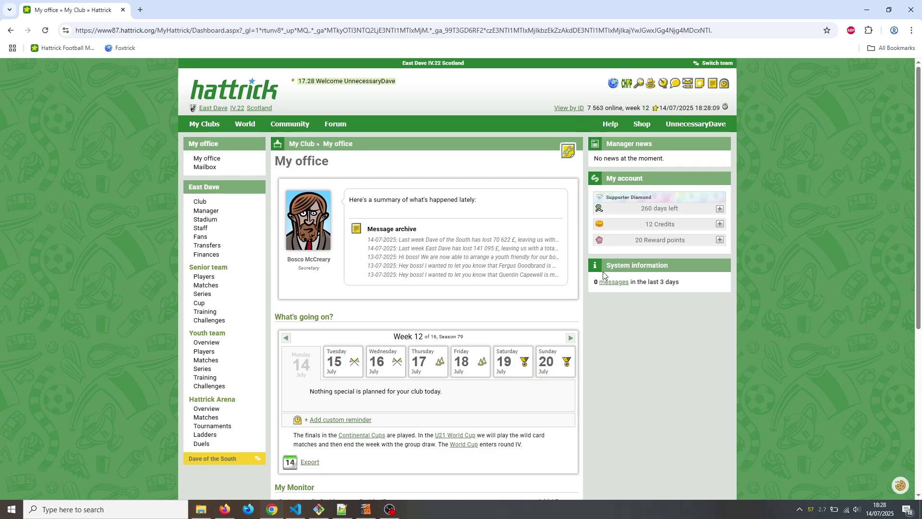
pyautogui.click(200, 509)
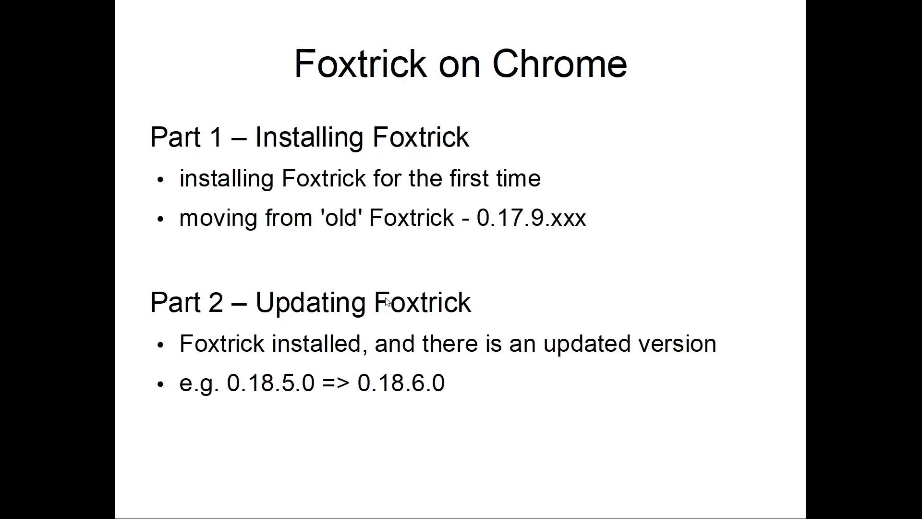
pyautogui.press('super+d')
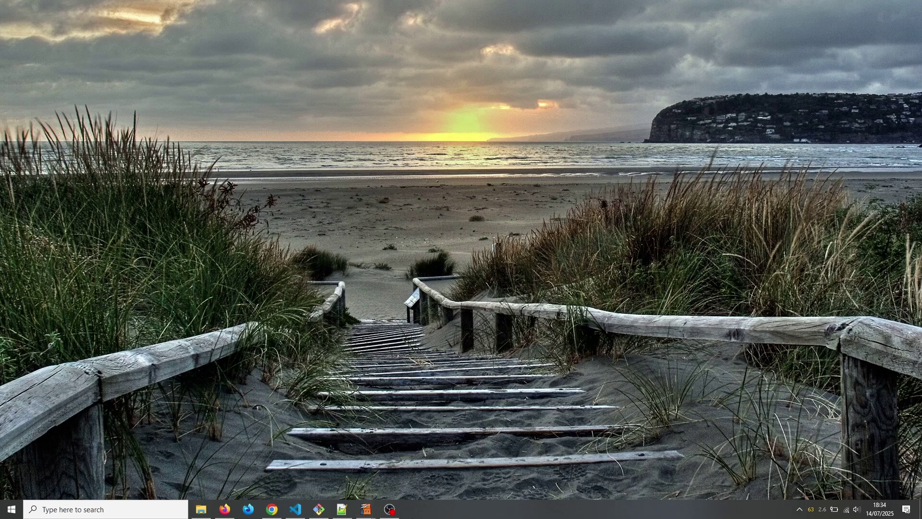
# Step: Switch to Chrome and open the Updating Foxtrick for Chrome instructions from the bookmarked Foxtrick site in a new tab
pyautogui.click(272, 510)
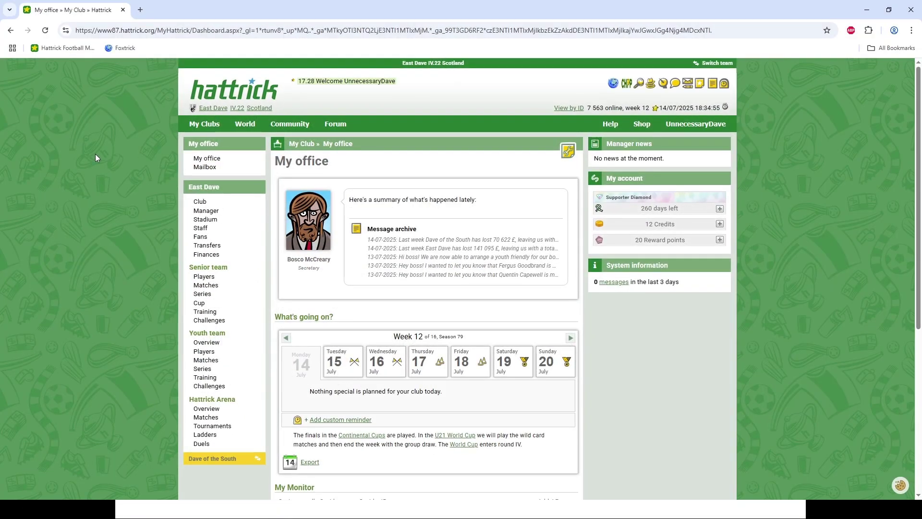
pyautogui.click(143, 14)
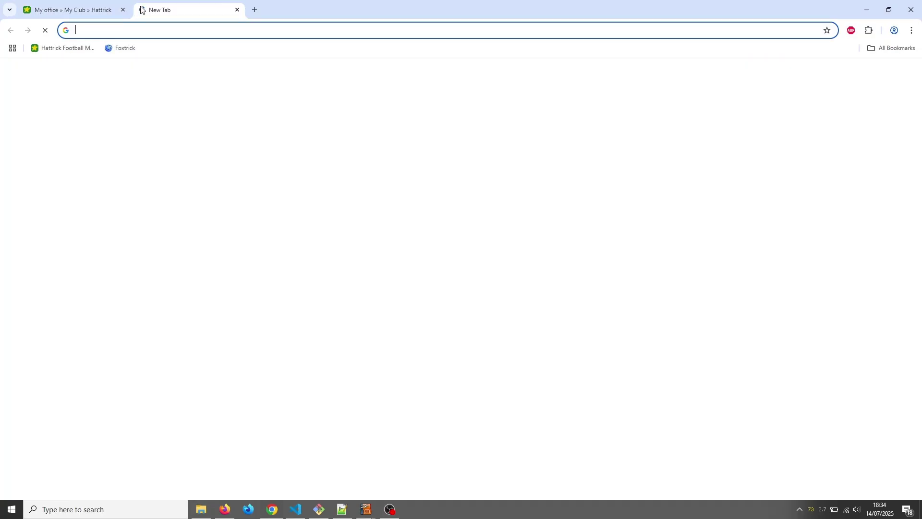
pyautogui.click(125, 50)
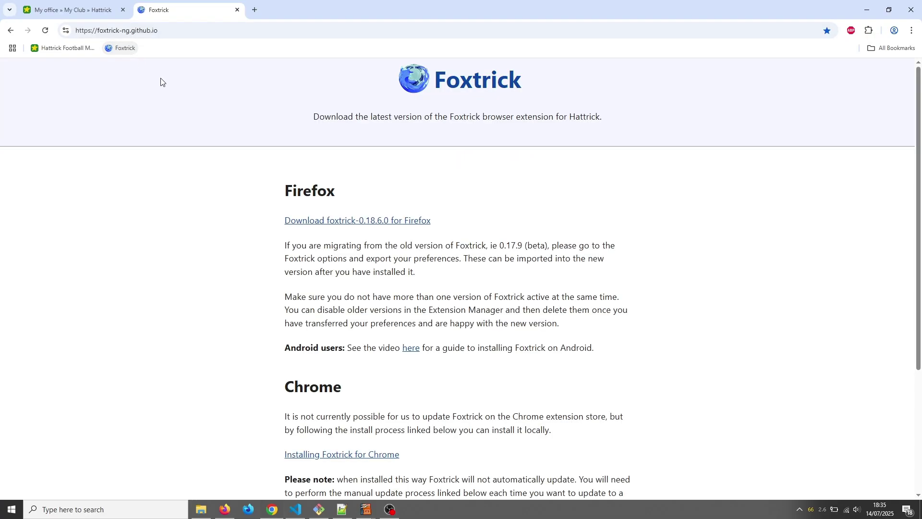
pyautogui.scroll(-4, 574, 192)
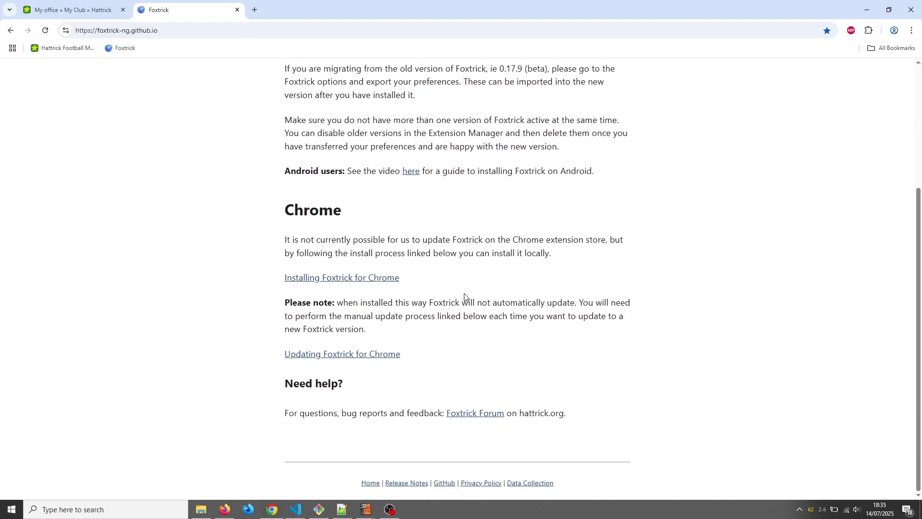
pyautogui.click(344, 359)
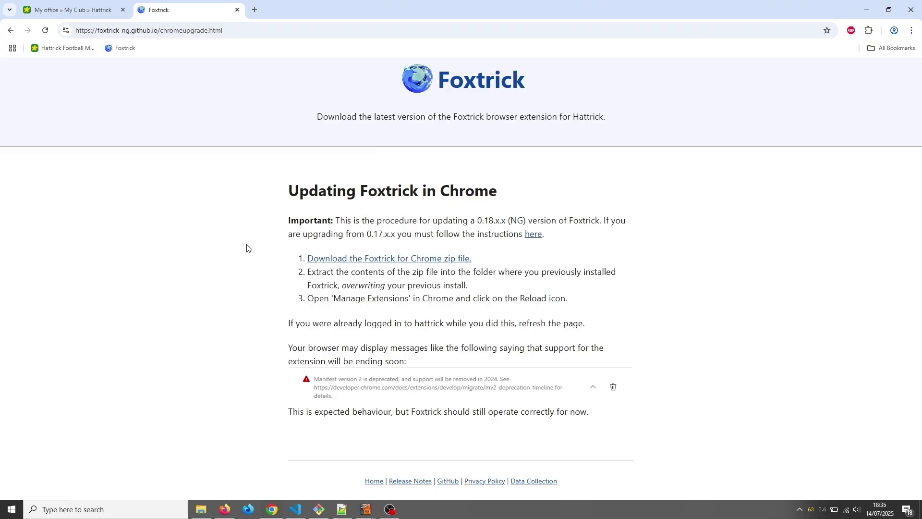
# Step: Download the Foxtrick for Chrome zip file and show the Downloads folder in File Explorer
pyautogui.click(397, 261)
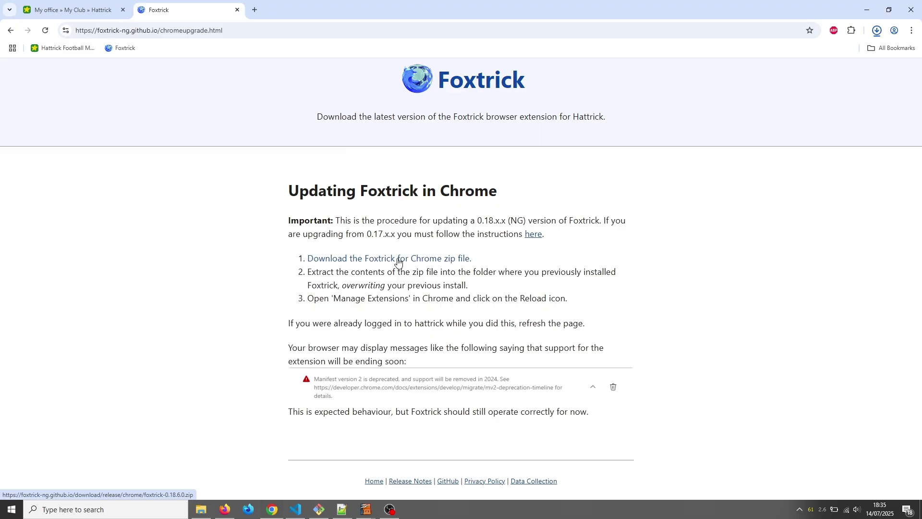
pyautogui.click(201, 509)
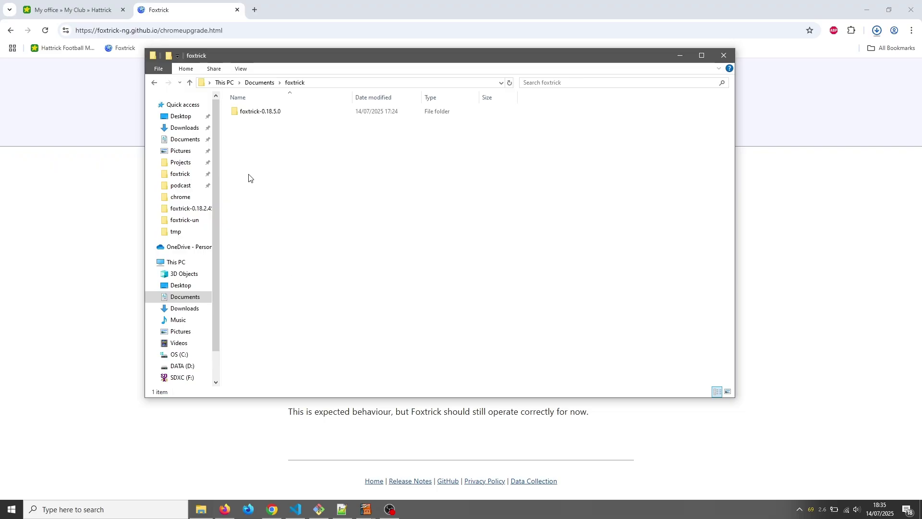
pyautogui.click(175, 129)
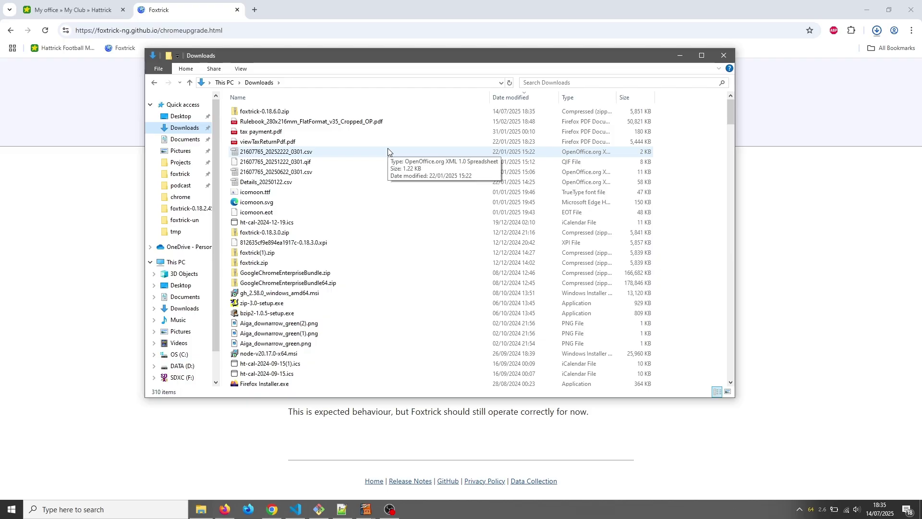
pyautogui.click(101, 197)
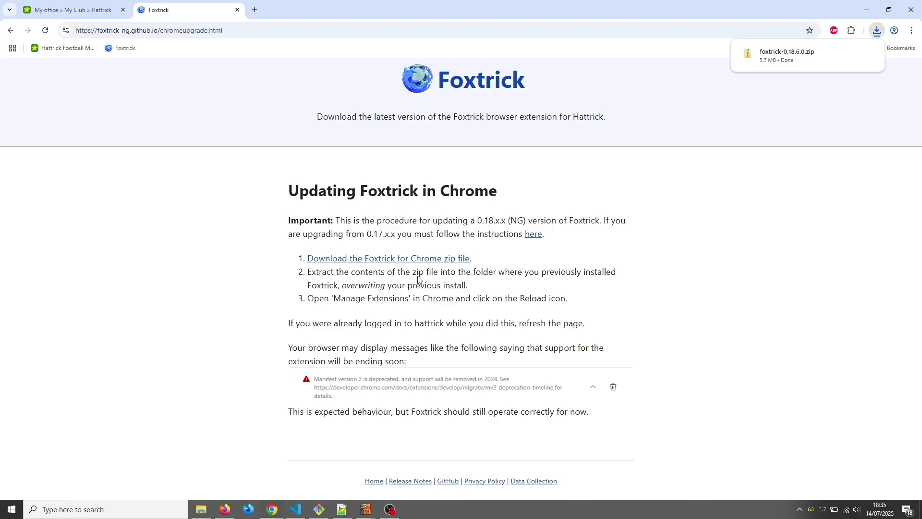
# Step: Copy foxtrick-0.18.6.0.zip from Downloads into the existing foxtrick-0.18.5.0 install folder under Documents\foxtrick
pyautogui.click(207, 512)
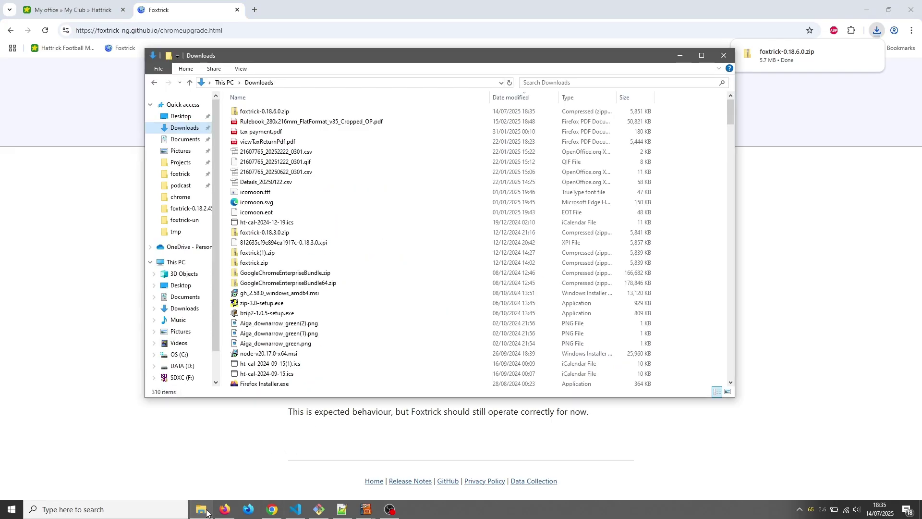
pyautogui.click(268, 113)
pyautogui.rightClick(268, 113)
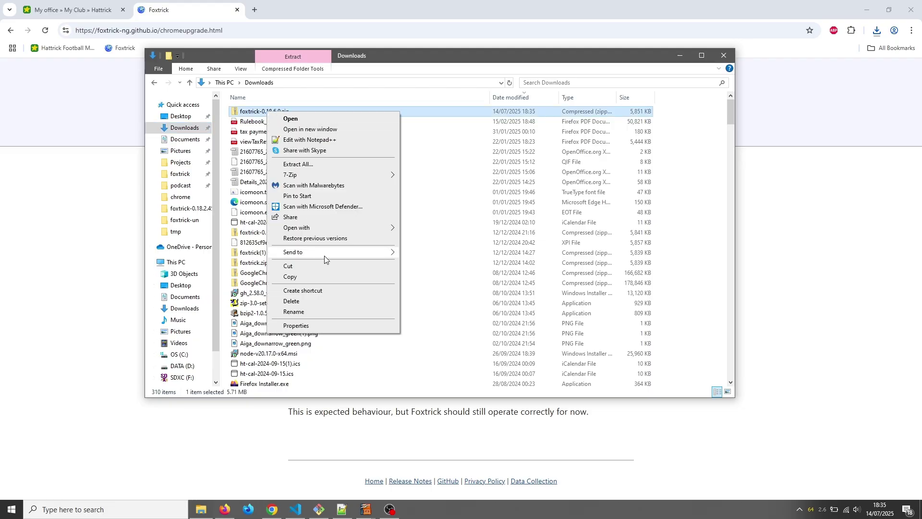
pyautogui.click(328, 277)
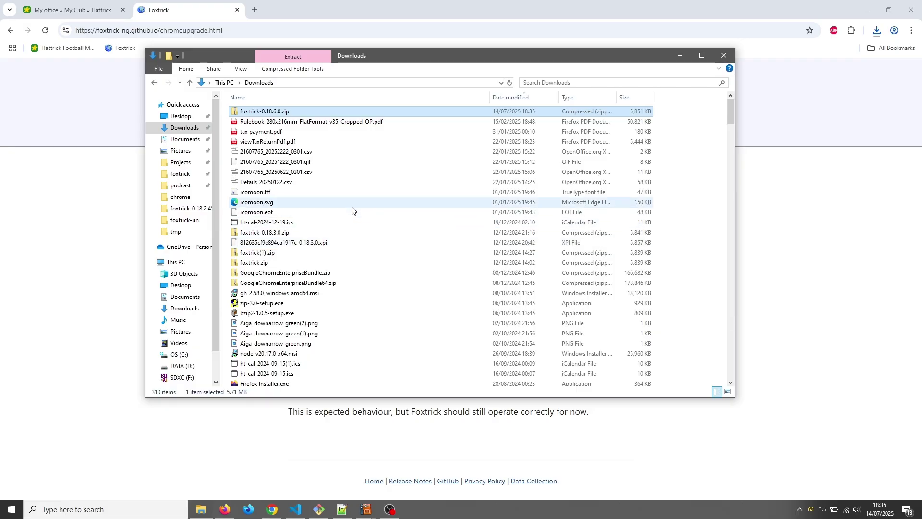
pyautogui.hotkey('alt', 'Left')
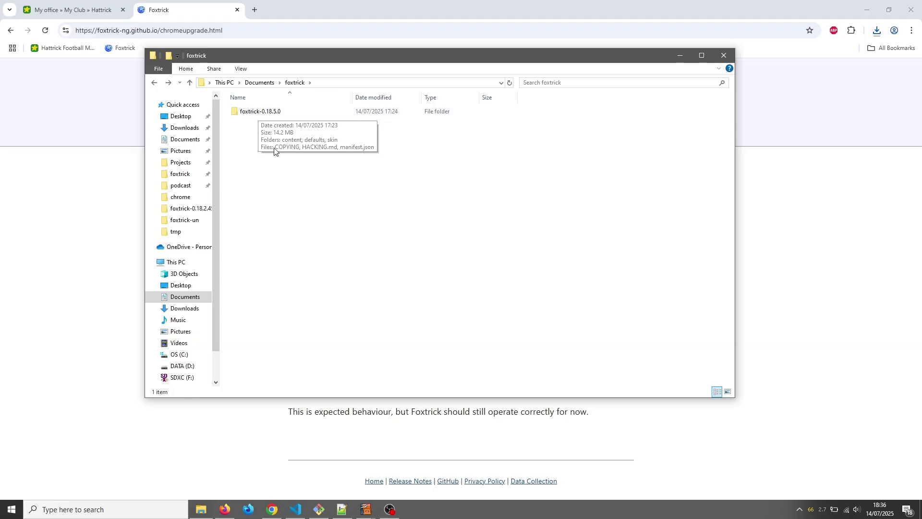
pyautogui.doubleClick(253, 112)
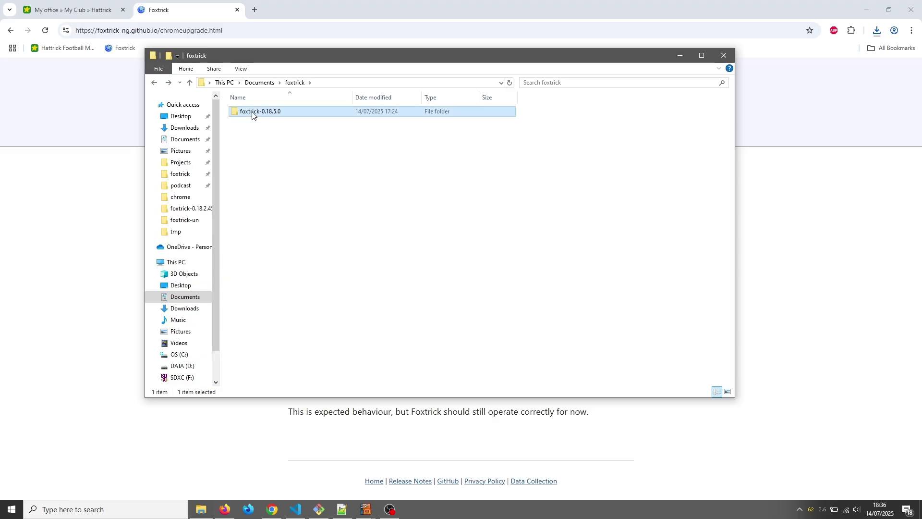
pyautogui.rightClick(254, 209)
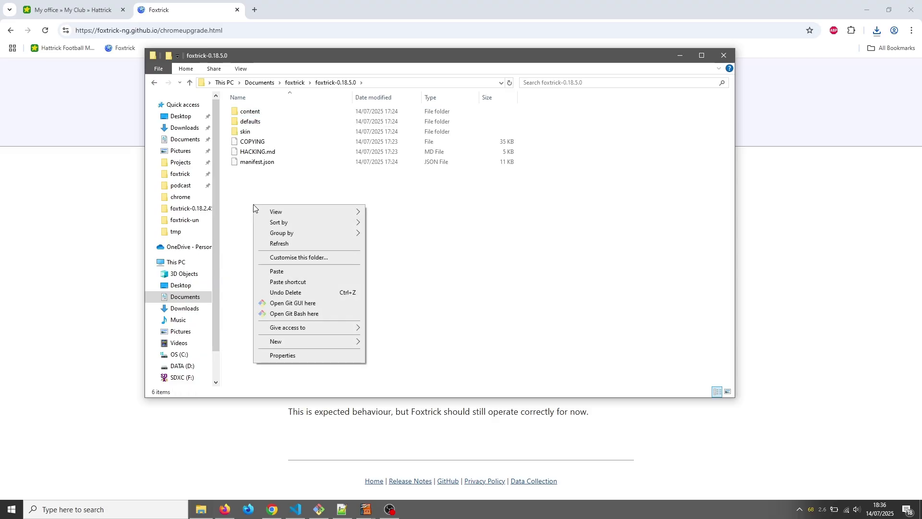
pyautogui.click(298, 272)
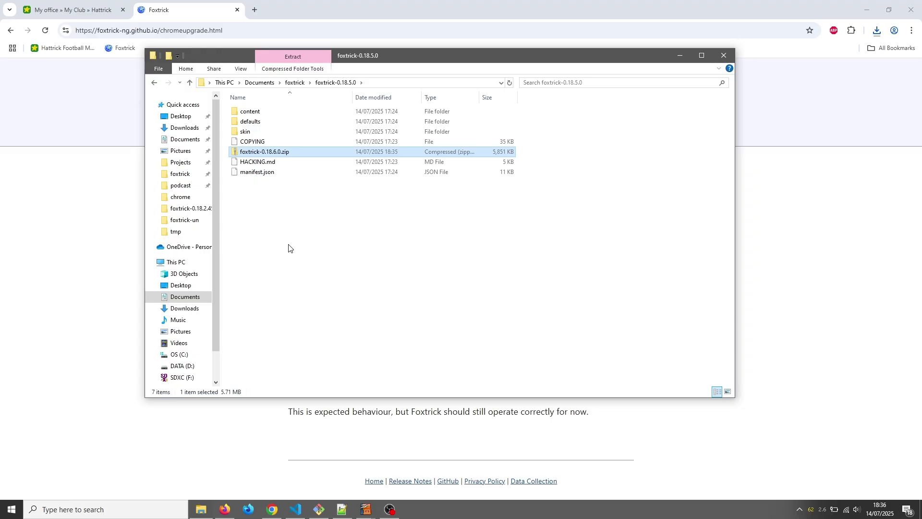
# Step: Extract foxtrick-0.18.6.0.zip directly into the foxtrick-0.18.5.0 folder without a version subfolder, replacing the files in the destination
pyautogui.rightClick(276, 153)
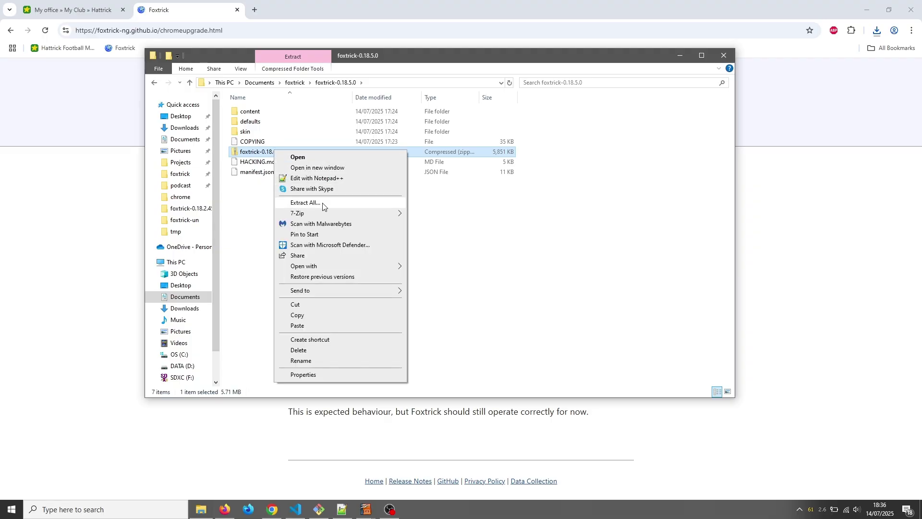
pyautogui.click(306, 203)
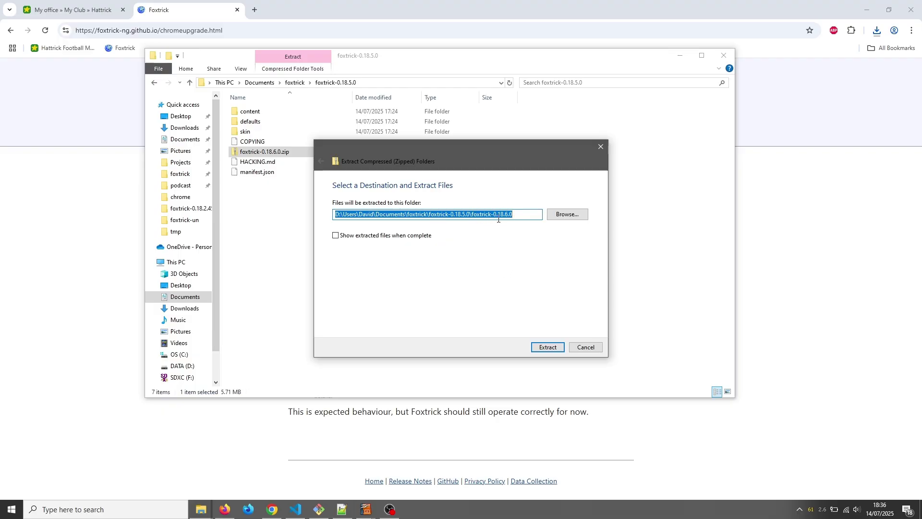
pyautogui.click(519, 215)
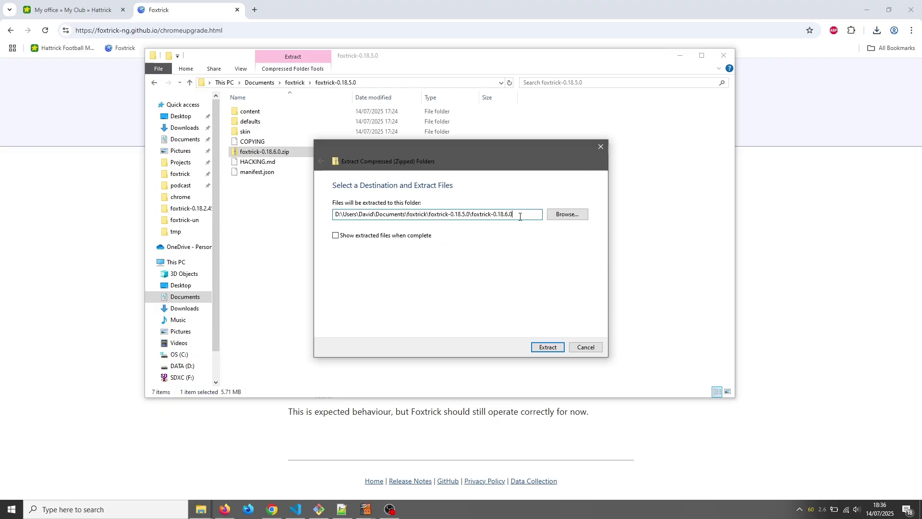
pyautogui.moveTo(473, 216); pyautogui.dragTo(525, 217)
pyautogui.click(527, 215)
pyautogui.press('BackSpace')
pyautogui.press('BackSpace')
pyautogui.press('BackSpace')
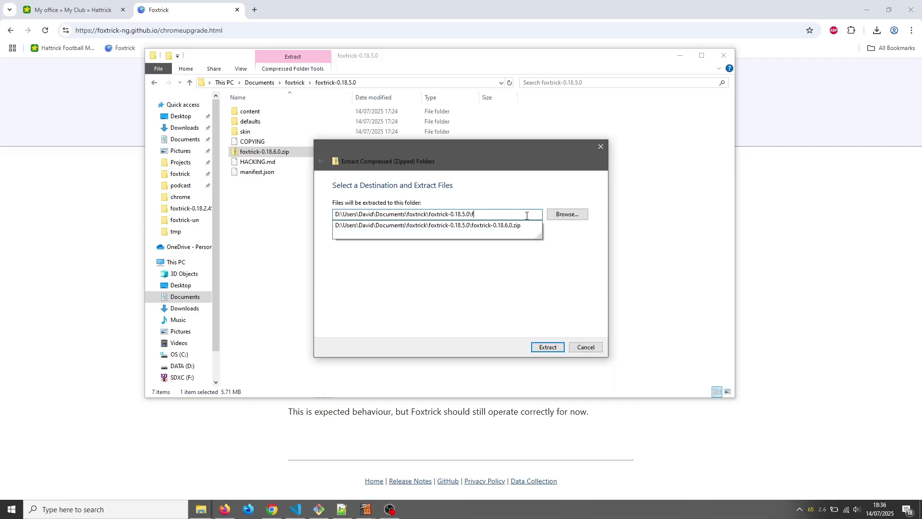
pyautogui.press('BackSpace')
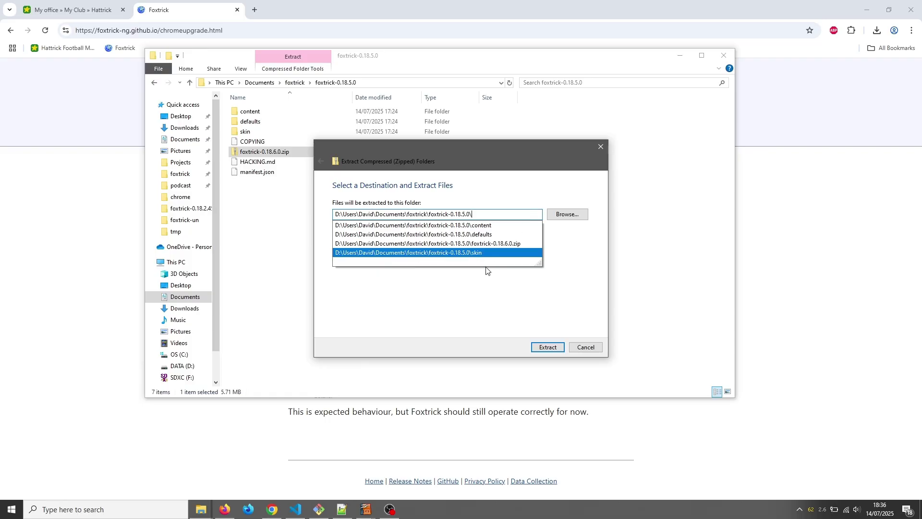
pyautogui.click(471, 298)
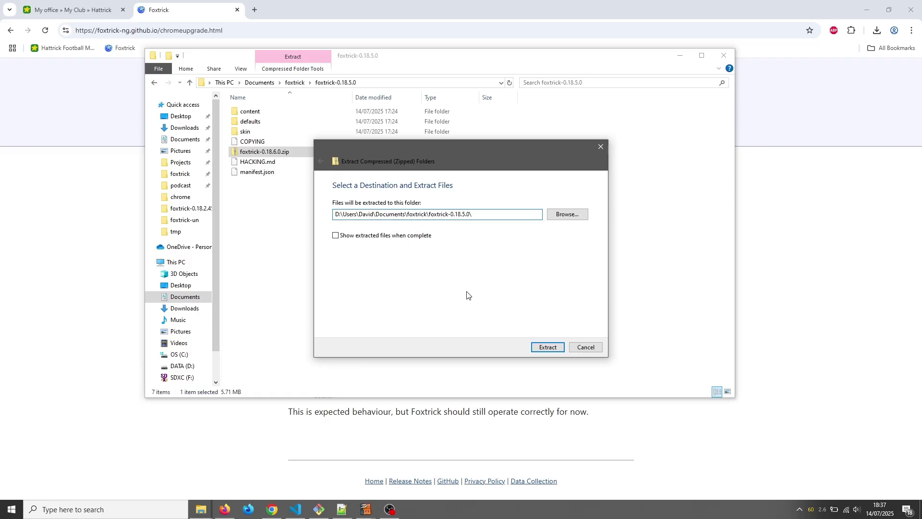
pyautogui.click(550, 349)
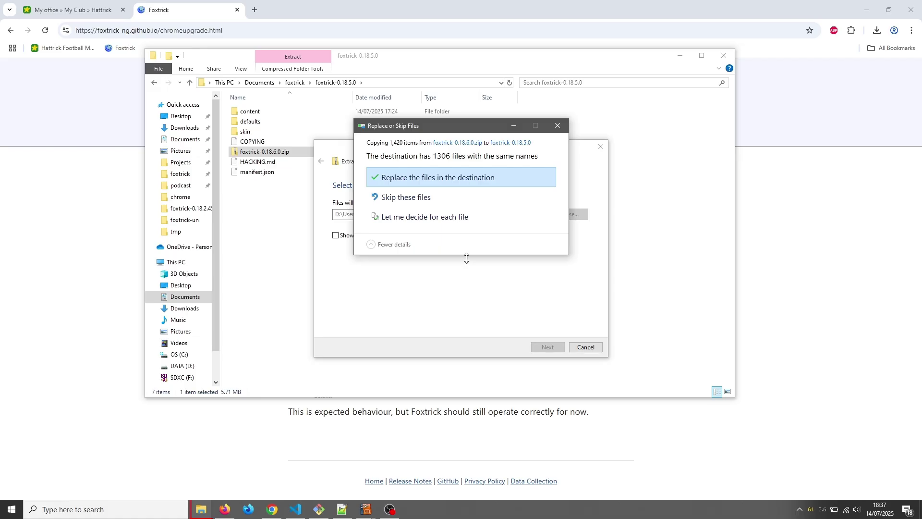
pyautogui.click(424, 181)
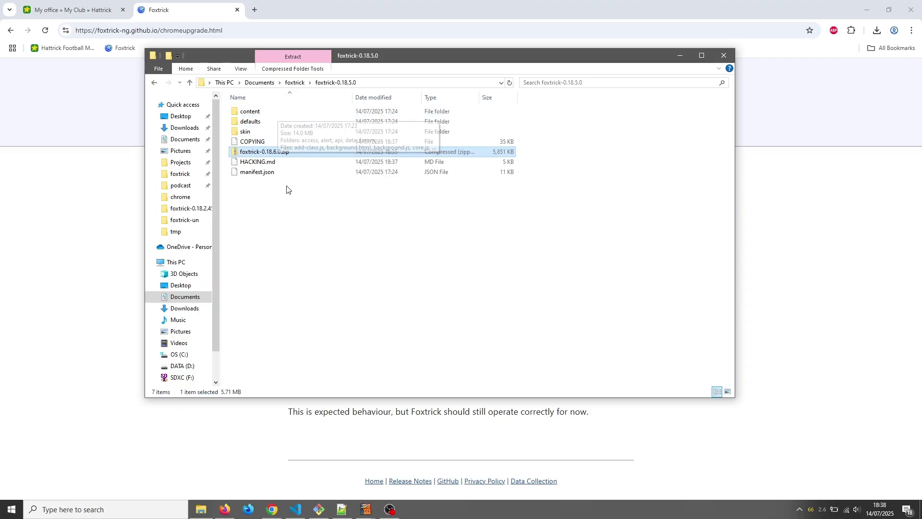
# Step: Delete foxtrick-0.18.6.0.zip from the foxtrick-0.18.5.0 folder
pyautogui.click(273, 163)
pyautogui.click(279, 154)
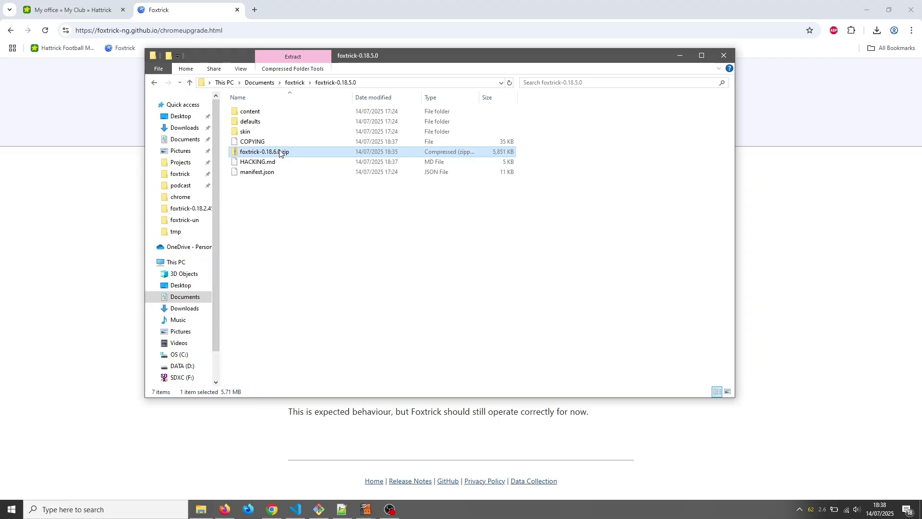
pyautogui.rightClick(280, 152)
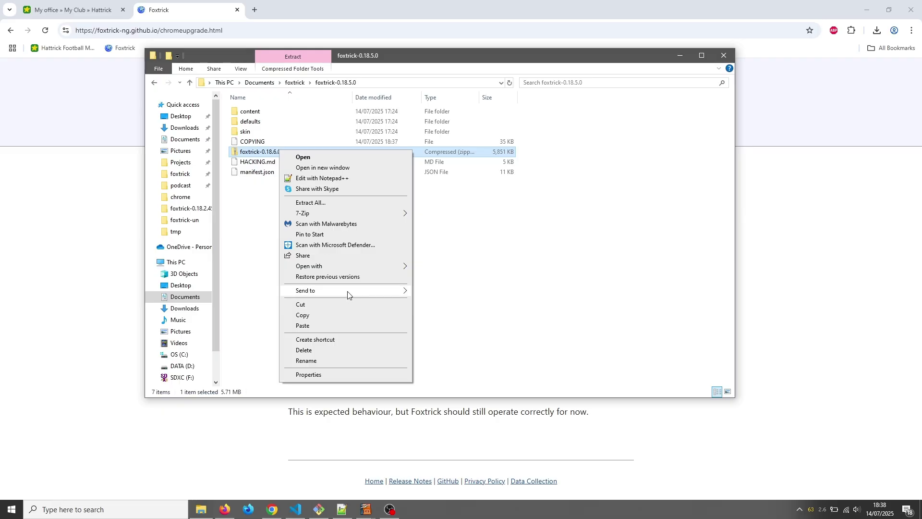
pyautogui.click(339, 355)
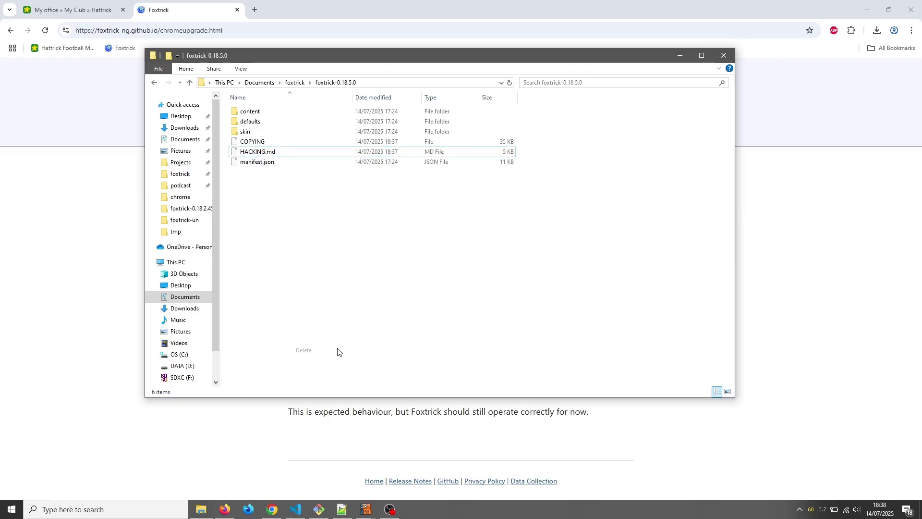
# Step: Switch back to Chrome, open the extension management page and reload the Foxtrick (NG) extension
pyautogui.click(47, 224)
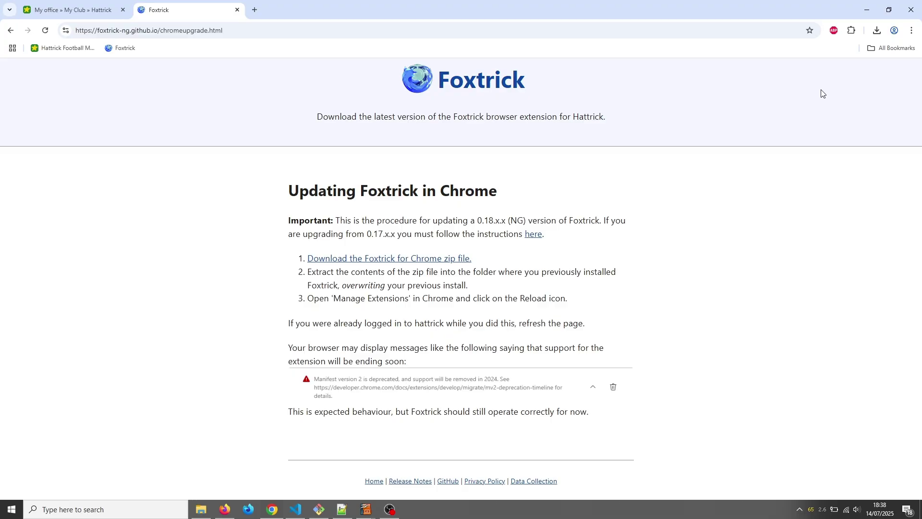
pyautogui.click(852, 31)
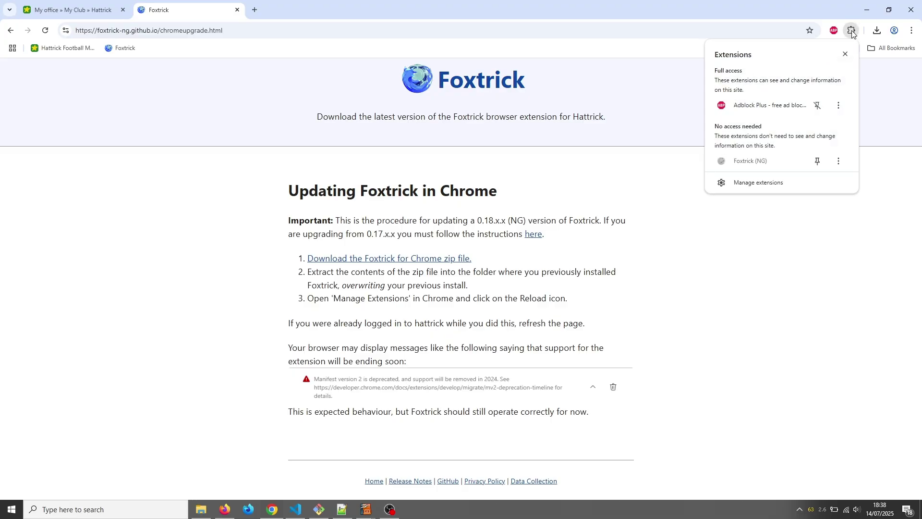
pyautogui.click(785, 183)
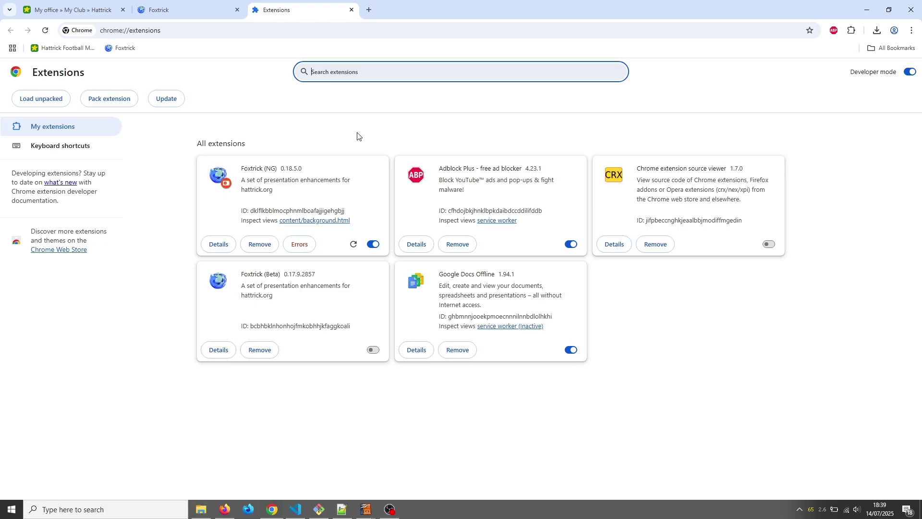
pyautogui.click(353, 245)
pyautogui.click(354, 246)
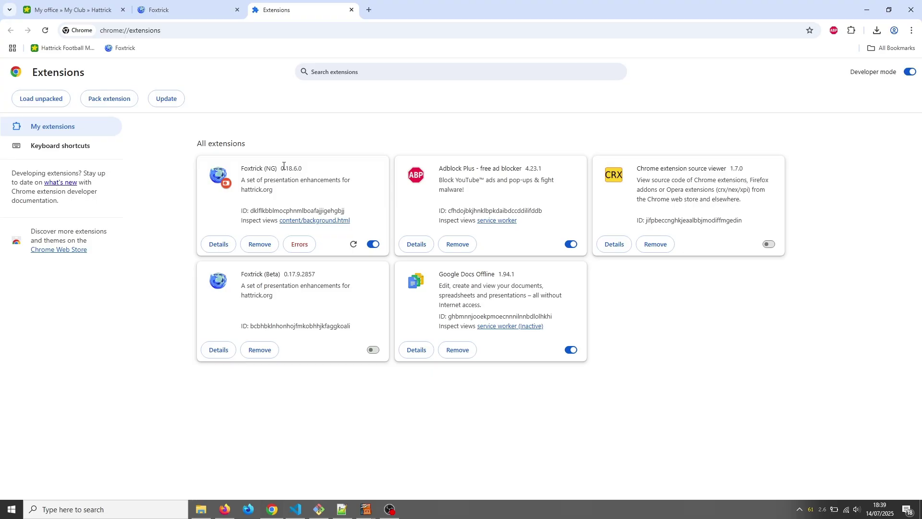
# Step: Refresh the open Hattrick My office page and dismiss the Foxtrick 0.18.6.0 announcement
pyautogui.click(195, 9)
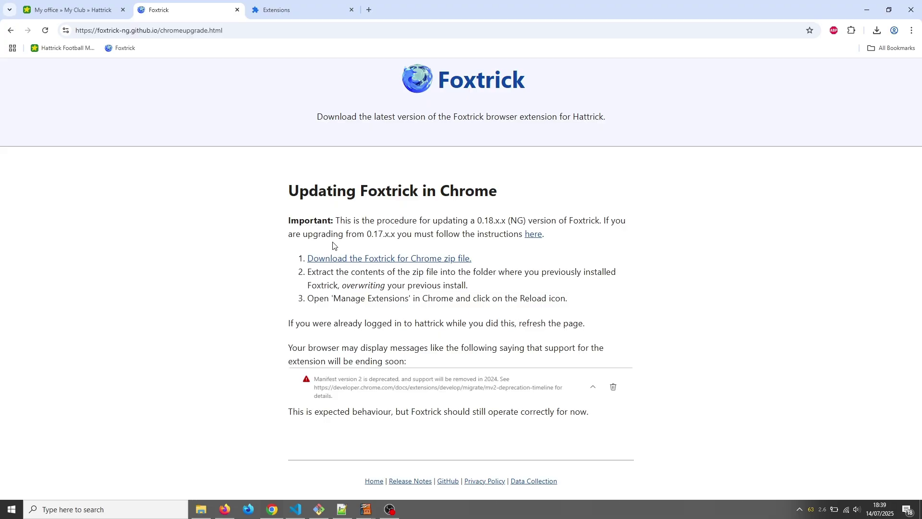
pyautogui.click(68, 7)
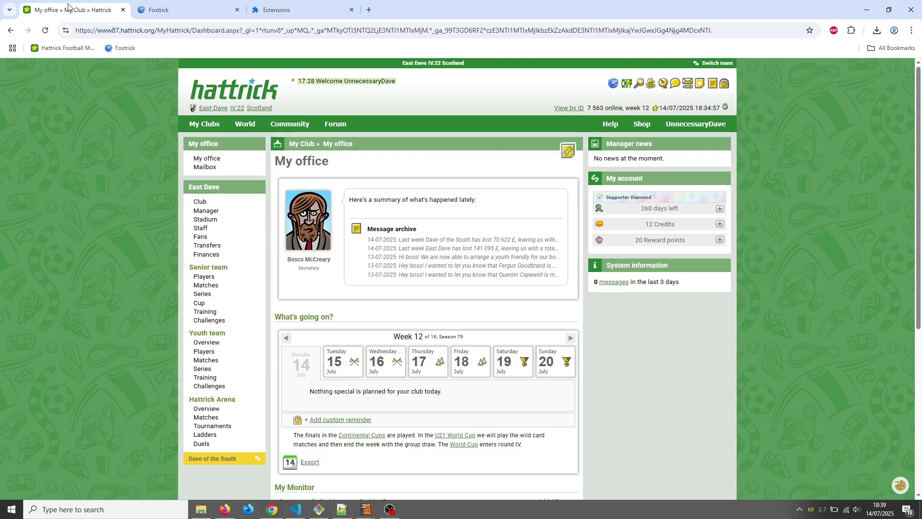
pyautogui.click(44, 32)
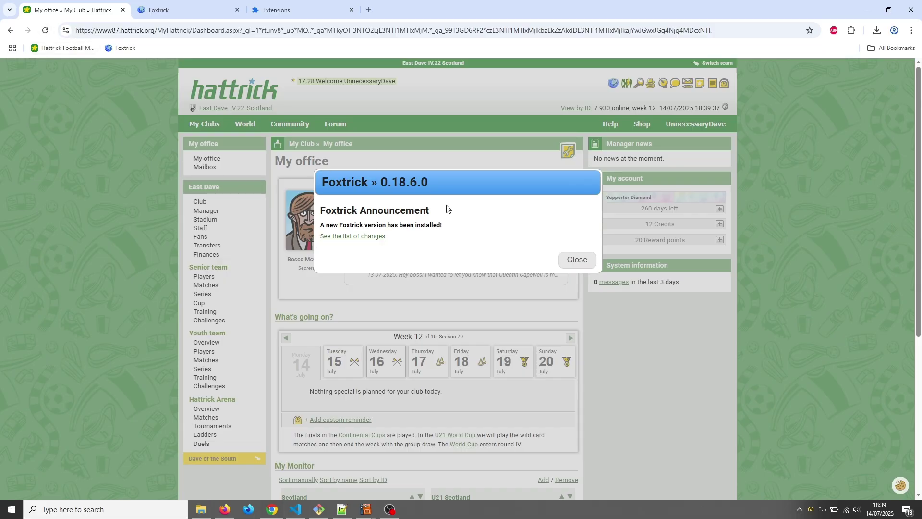
pyautogui.click(576, 267)
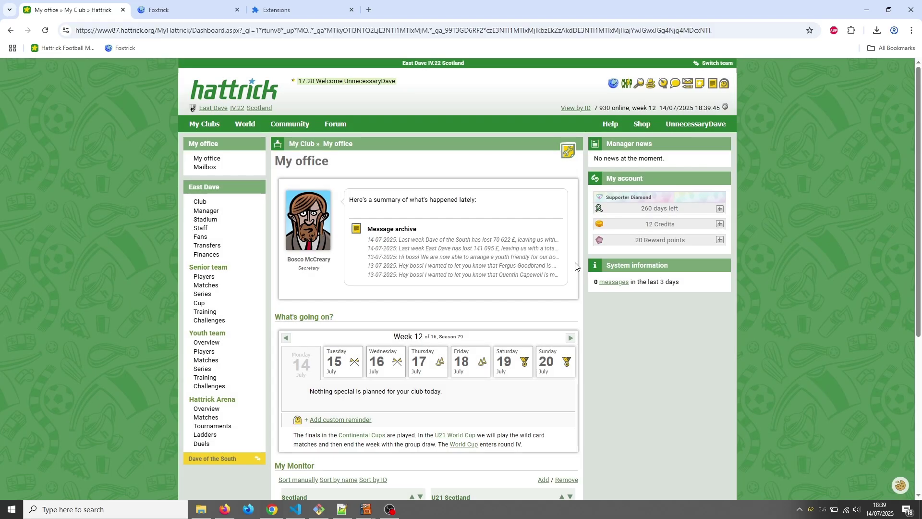